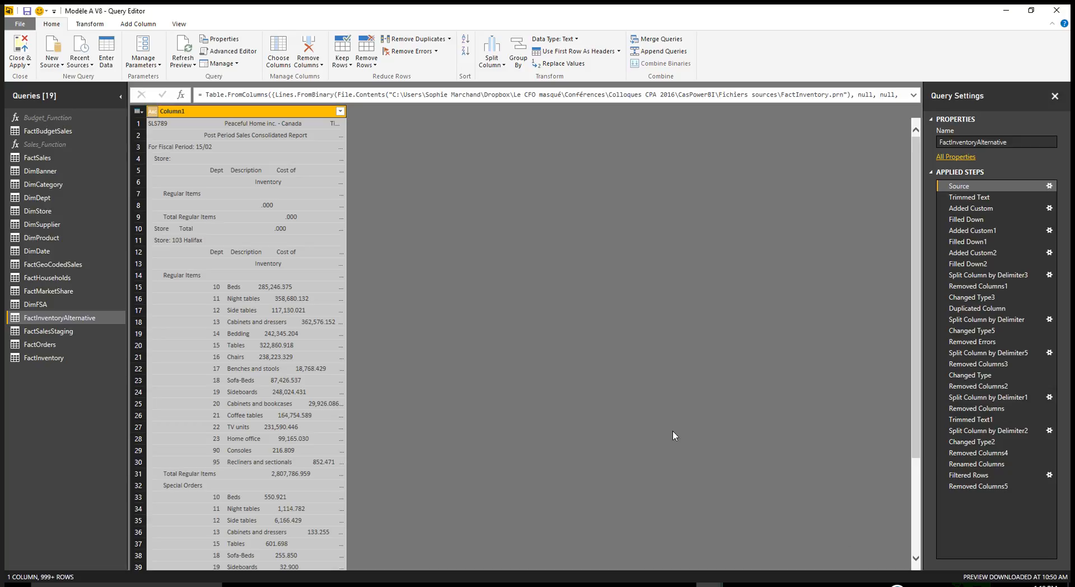
# - Widen Column1 in the Source step and examine the raw report's header, fiscal period, store, item category and department rows
pyautogui.moveTo(347, 115); pyautogui.dragTo(589, 145)
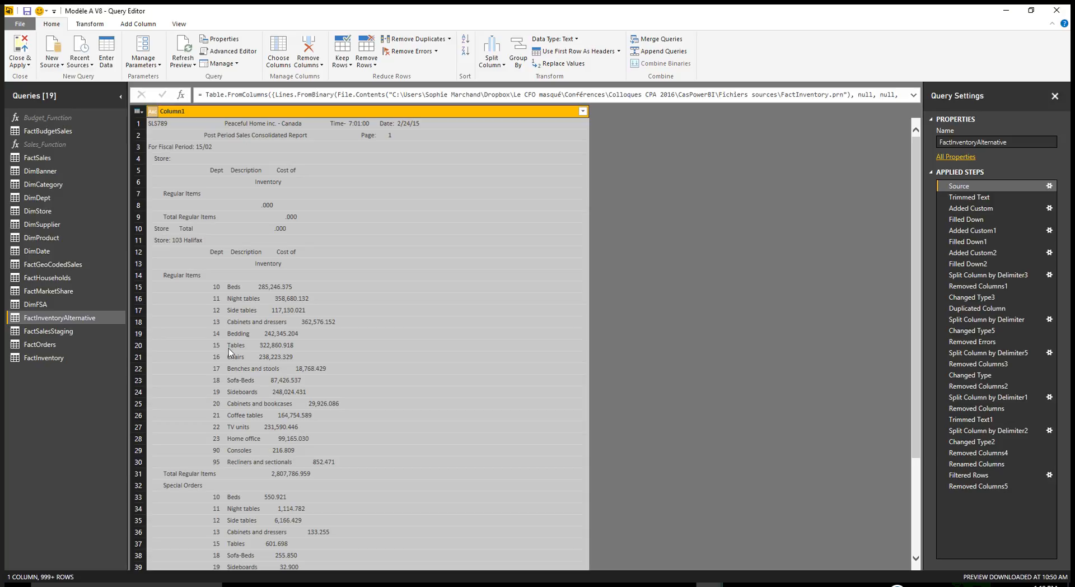
pyautogui.click(171, 147)
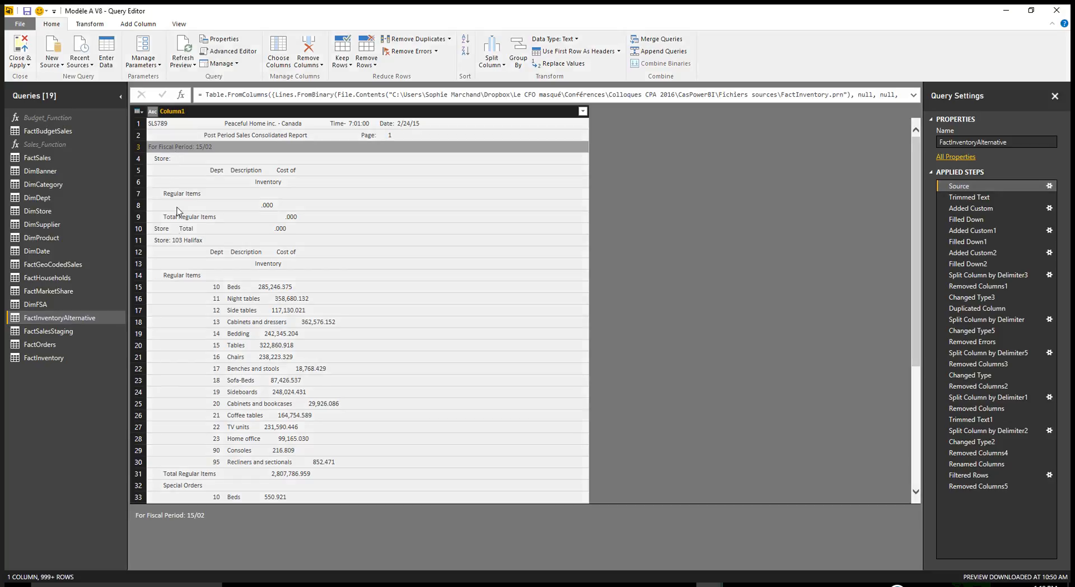
pyautogui.click(173, 240)
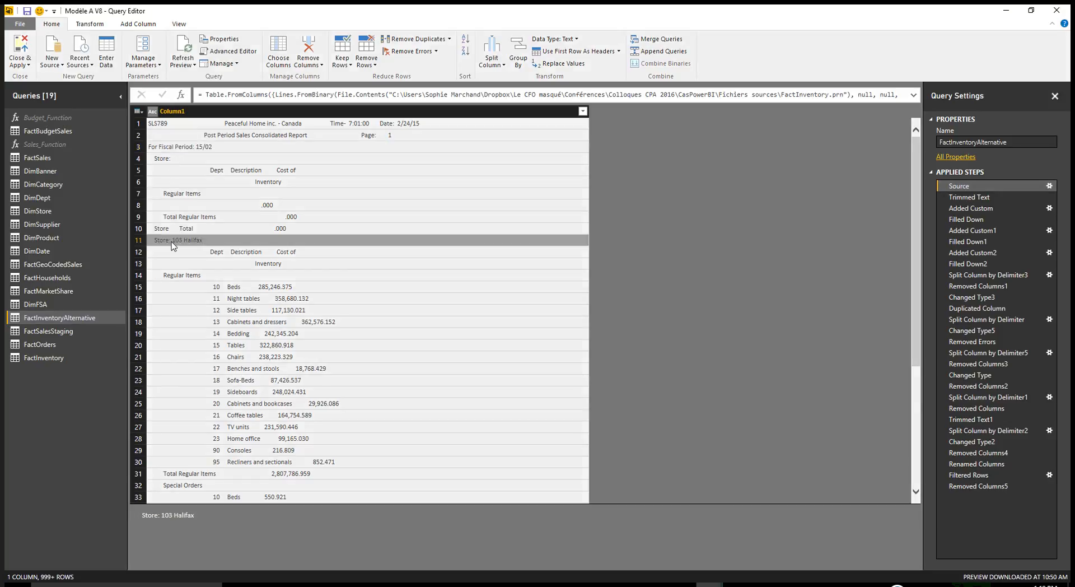
pyautogui.click(216, 288)
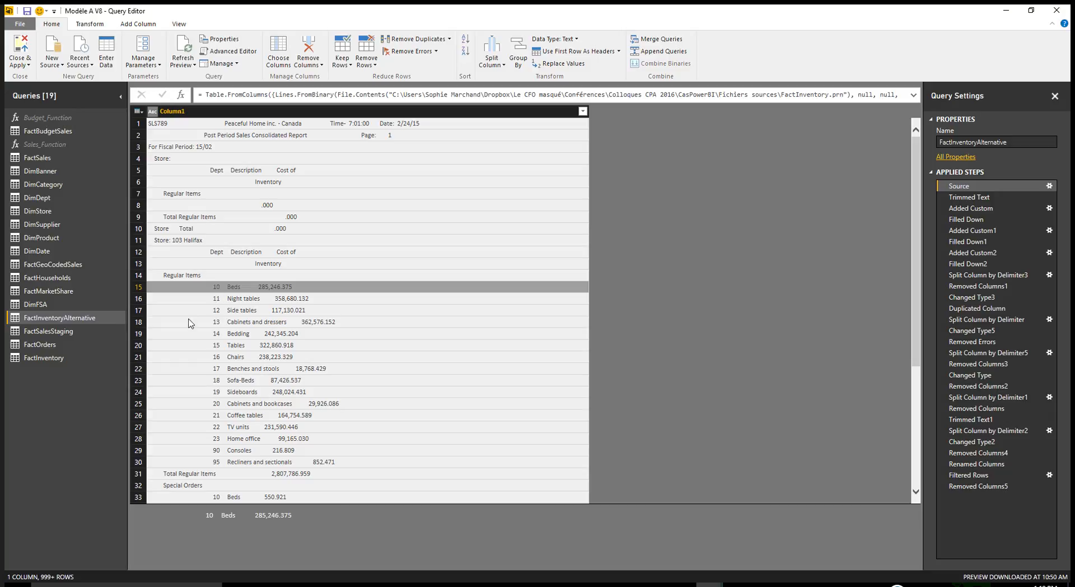
pyautogui.click(173, 276)
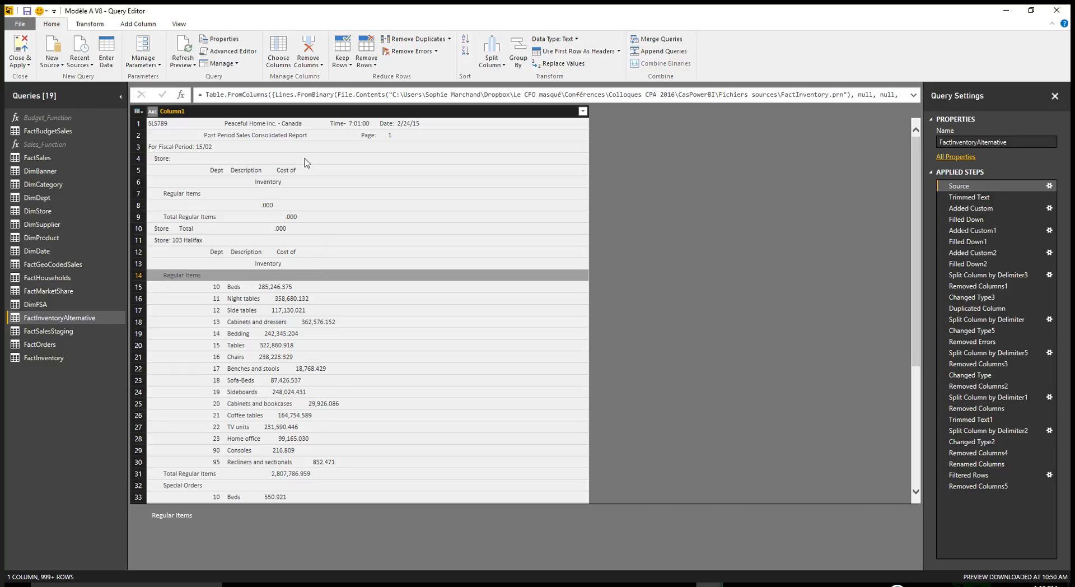
pyautogui.click(298, 125)
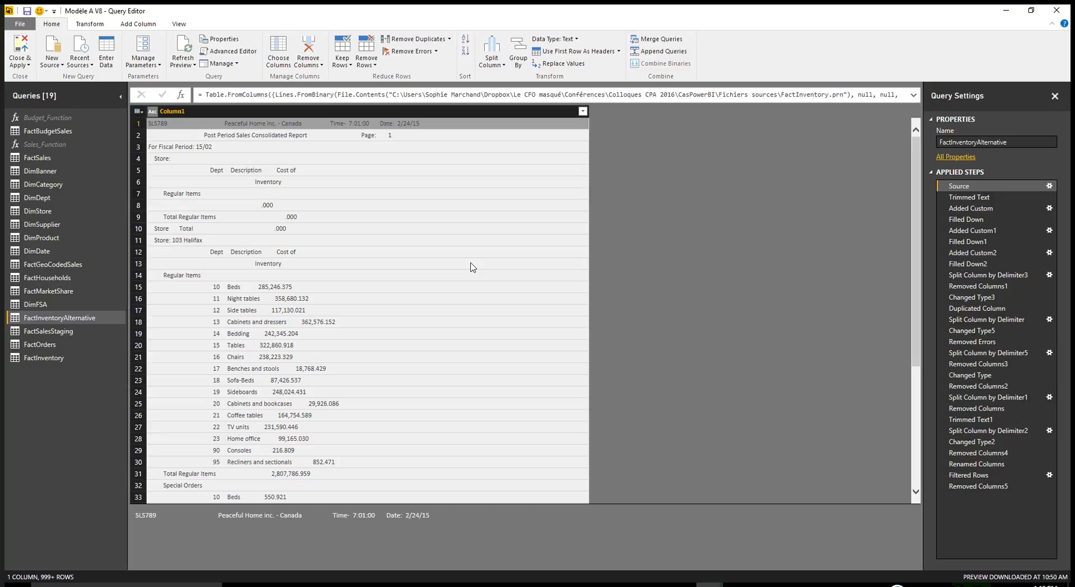
# - Compare Column1 between the Source and Trimmed Text steps of the FactInventoryAlternative query
pyautogui.click(970, 199)
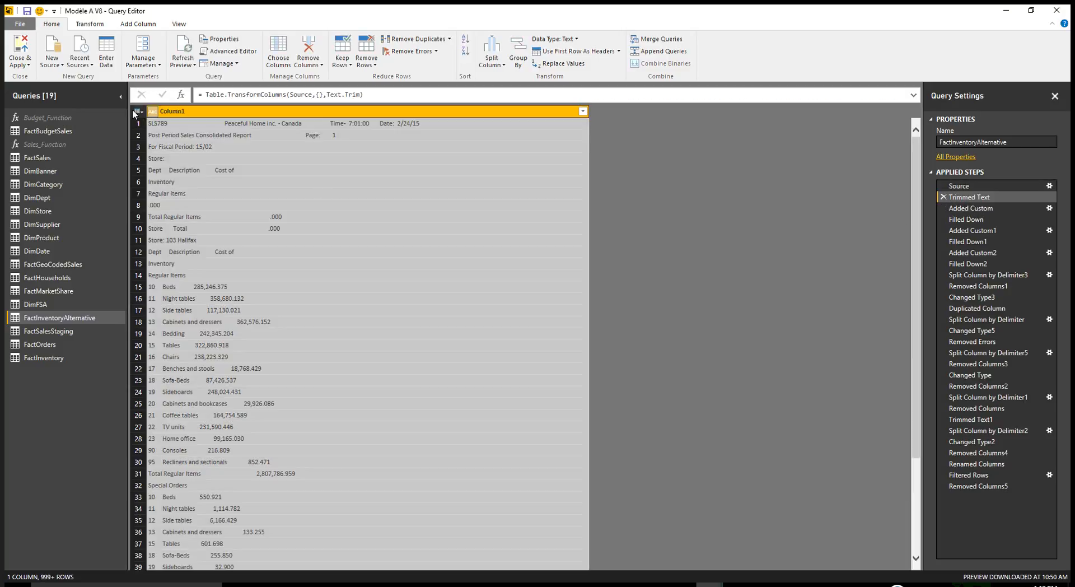
pyautogui.click(966, 189)
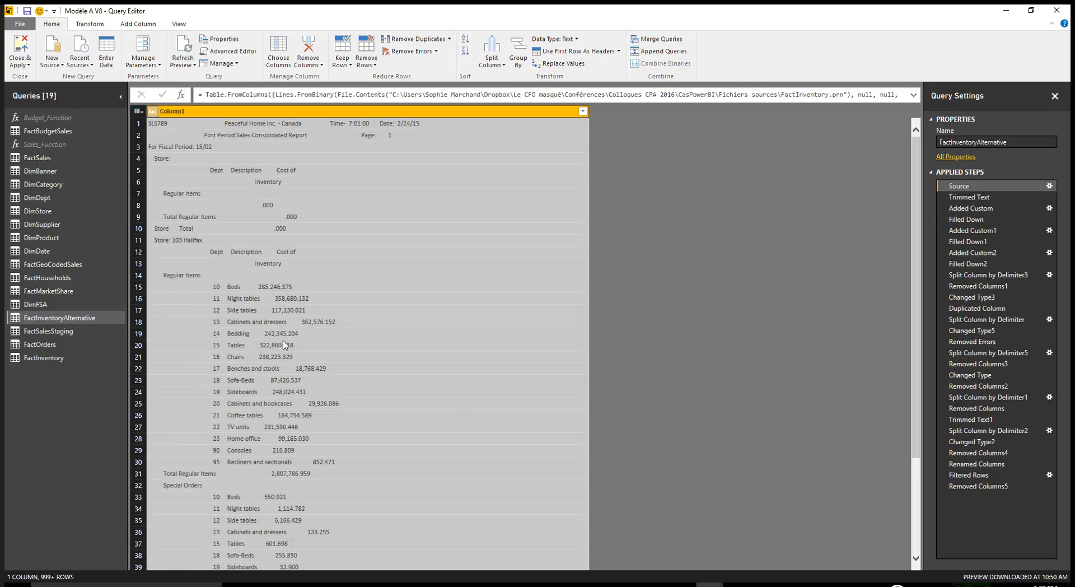
pyautogui.click(986, 199)
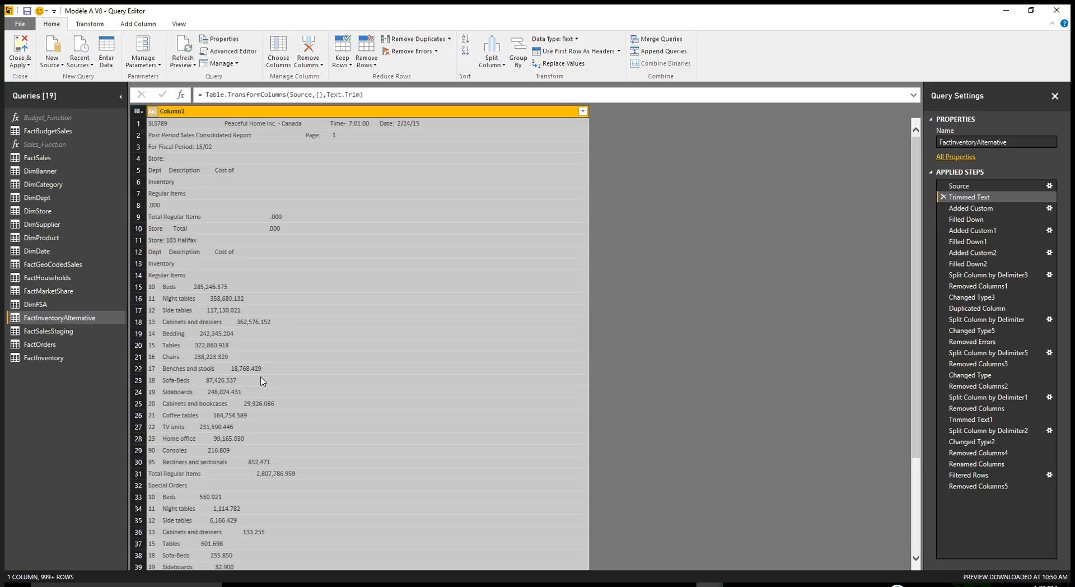
# - Review the Added Custom step, checking the store entries extracted into the Custom column down the table
pyautogui.click(969, 210)
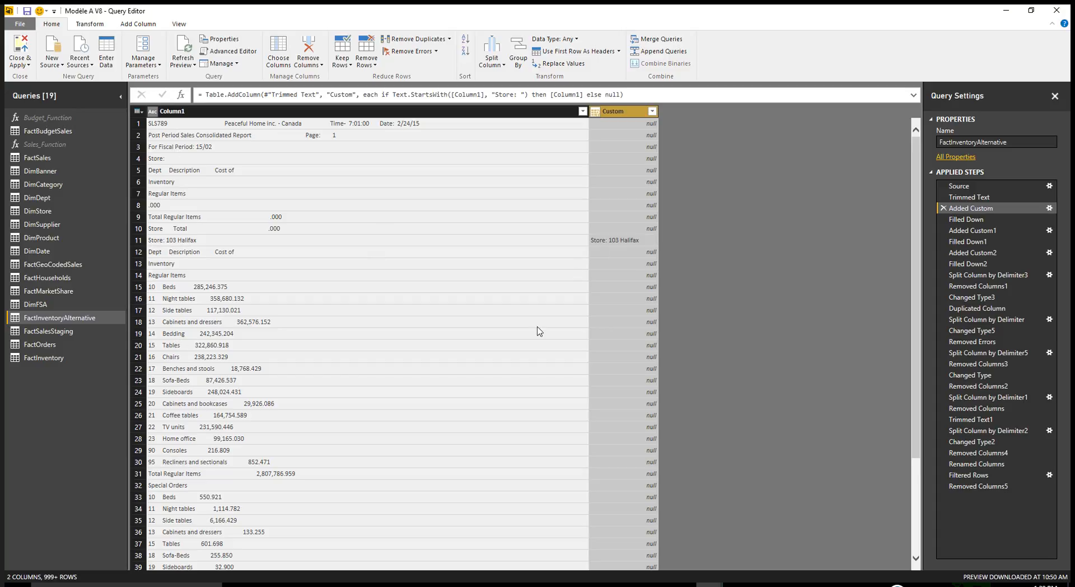
pyautogui.click(626, 239)
pyautogui.scroll(-9, 638, 353)
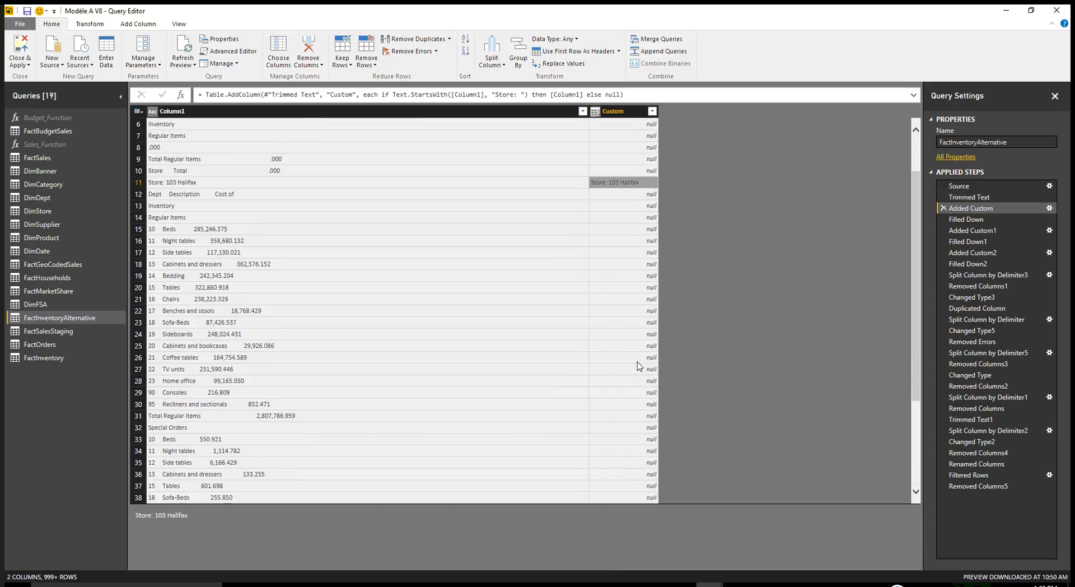
pyautogui.scroll(-10, 629, 369)
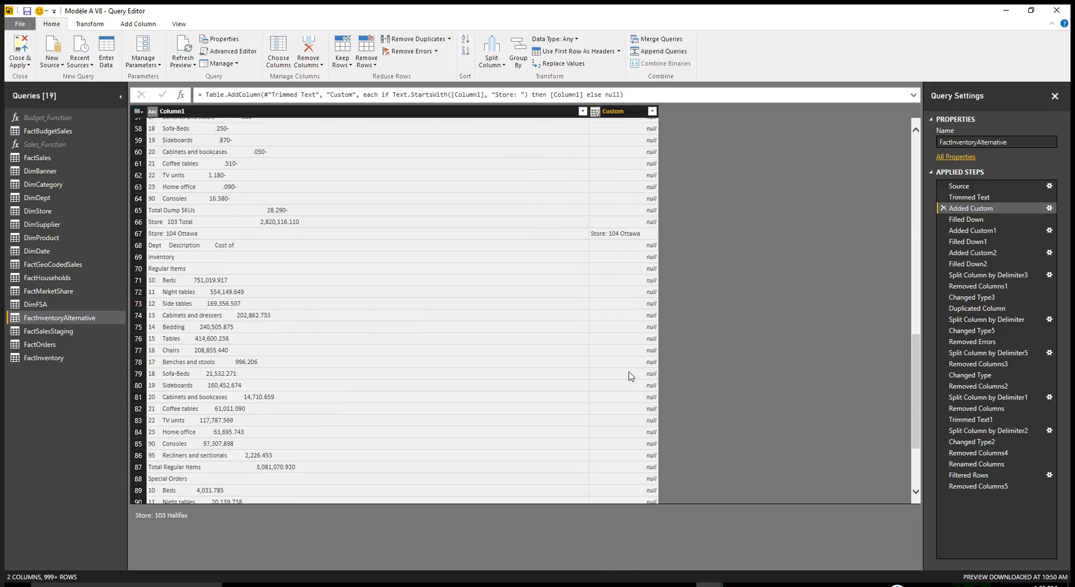
pyautogui.click(617, 235)
pyautogui.scroll(-3, 632, 351)
pyautogui.click(618, 430)
pyautogui.scroll(-3, 618, 430)
pyautogui.scroll(20, 546, 331)
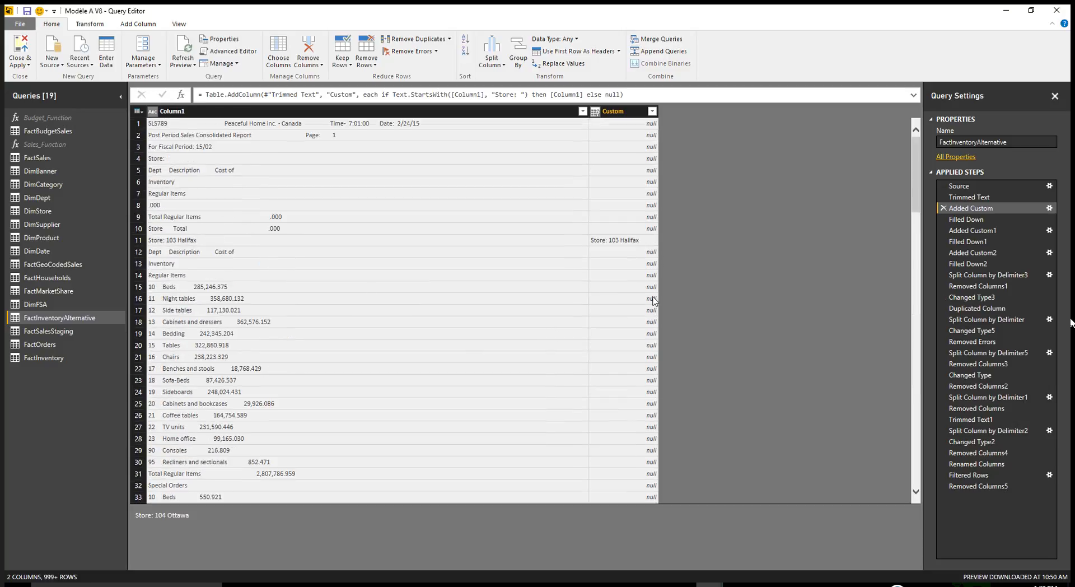
# - Review the Filled Down step and examine how the store names carry down the Custom column
pyautogui.click(965, 224)
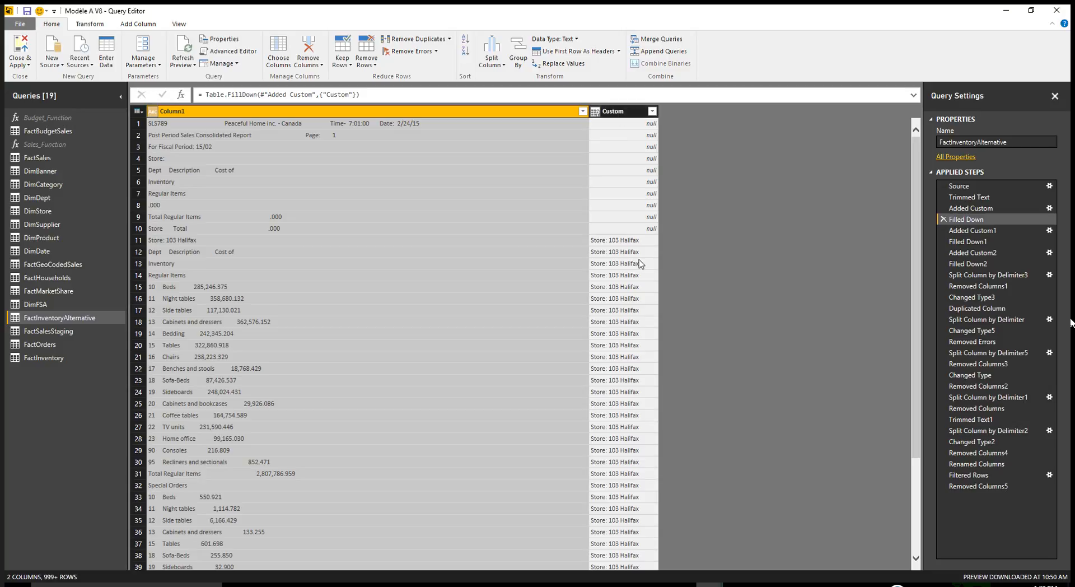
pyautogui.scroll(-4, 637, 276)
pyautogui.scroll(-15, 636, 276)
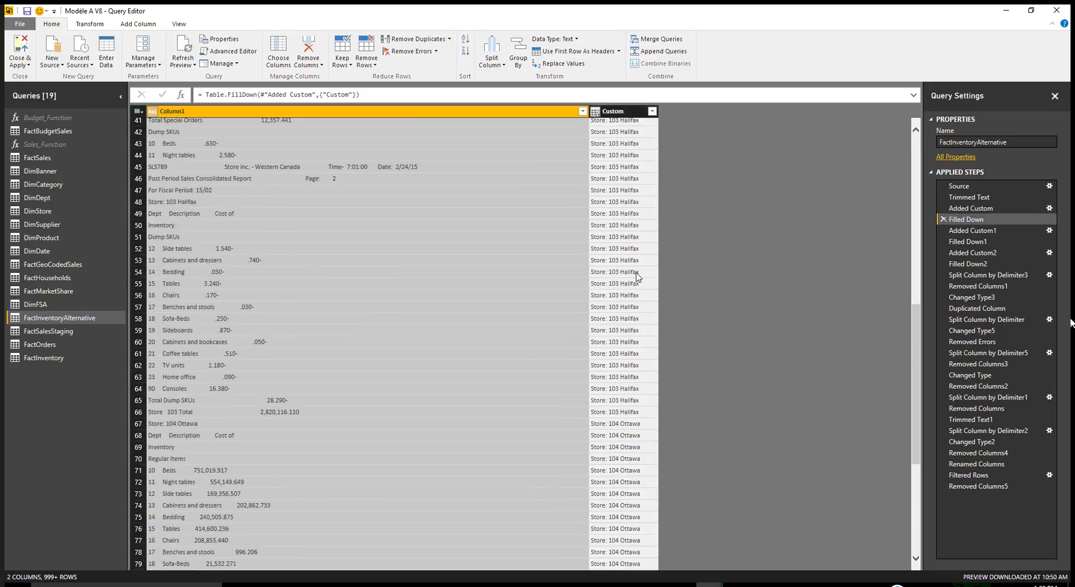
pyautogui.scroll(-2, 647, 382)
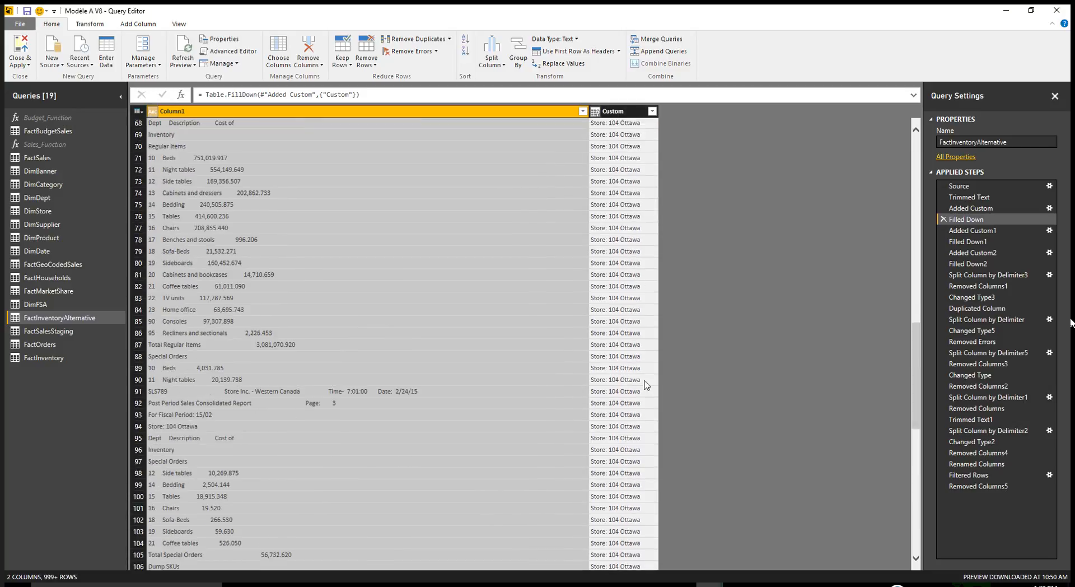
pyautogui.scroll(-2, 648, 384)
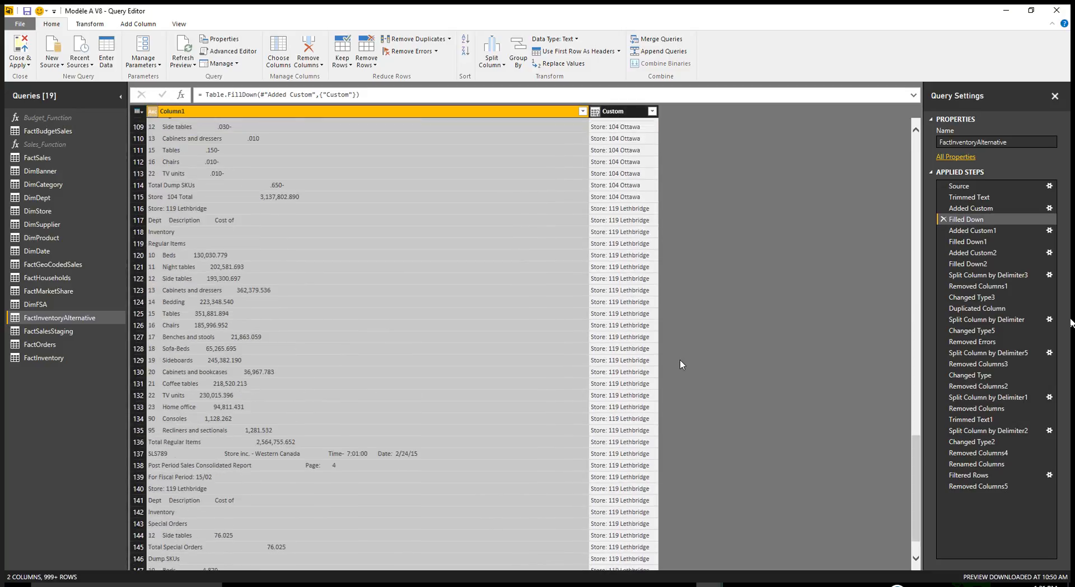
pyautogui.scroll(-4, 639, 361)
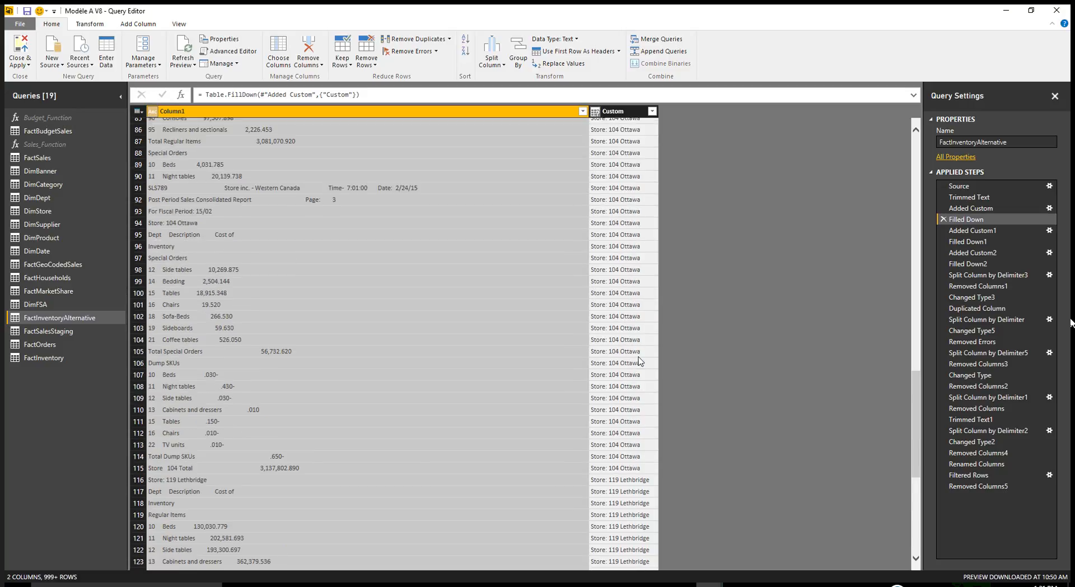
# - Examine the item categories extracted into Custom.1 by the Added Custom1 step and their propagation in Filled Down1
pyautogui.click(985, 232)
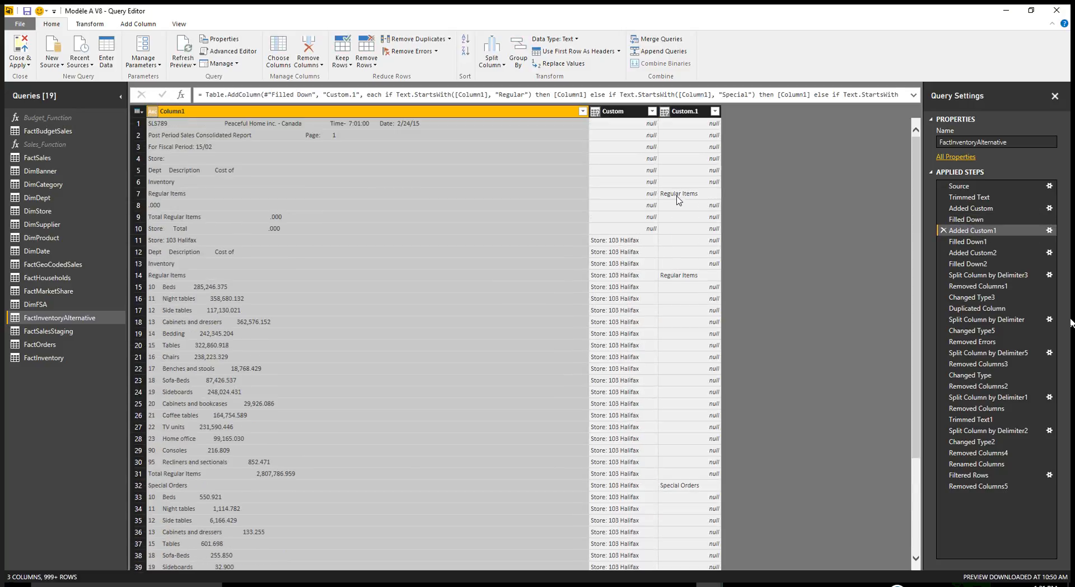
pyautogui.click(677, 196)
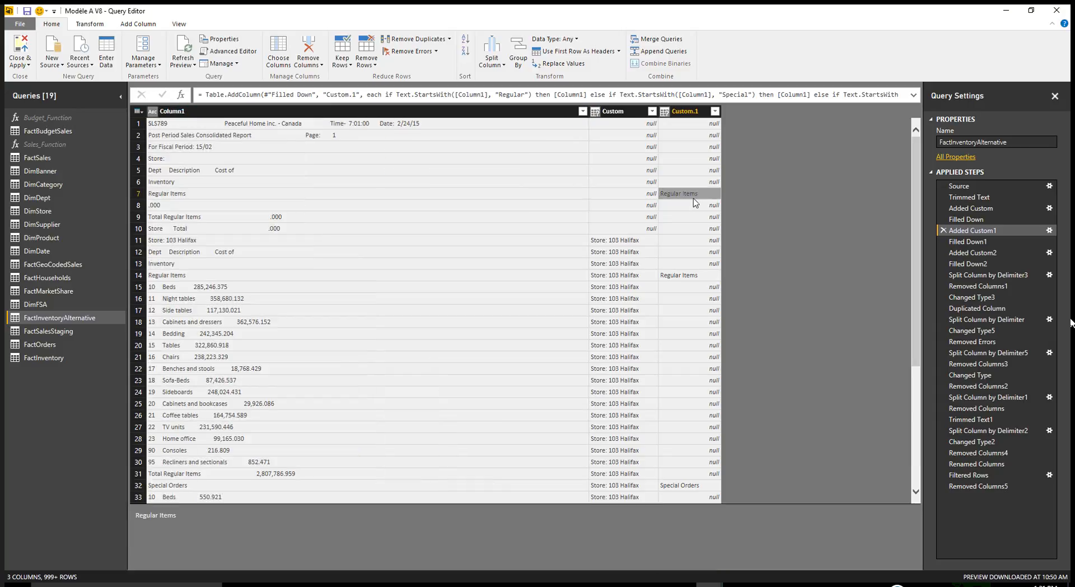
pyautogui.click(154, 196)
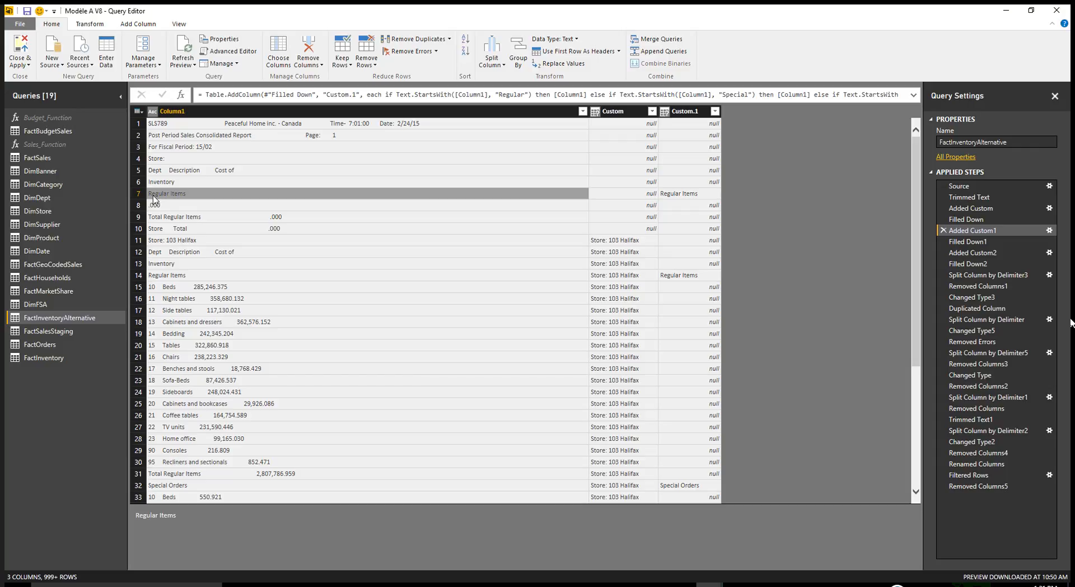
pyautogui.scroll(-5, 684, 342)
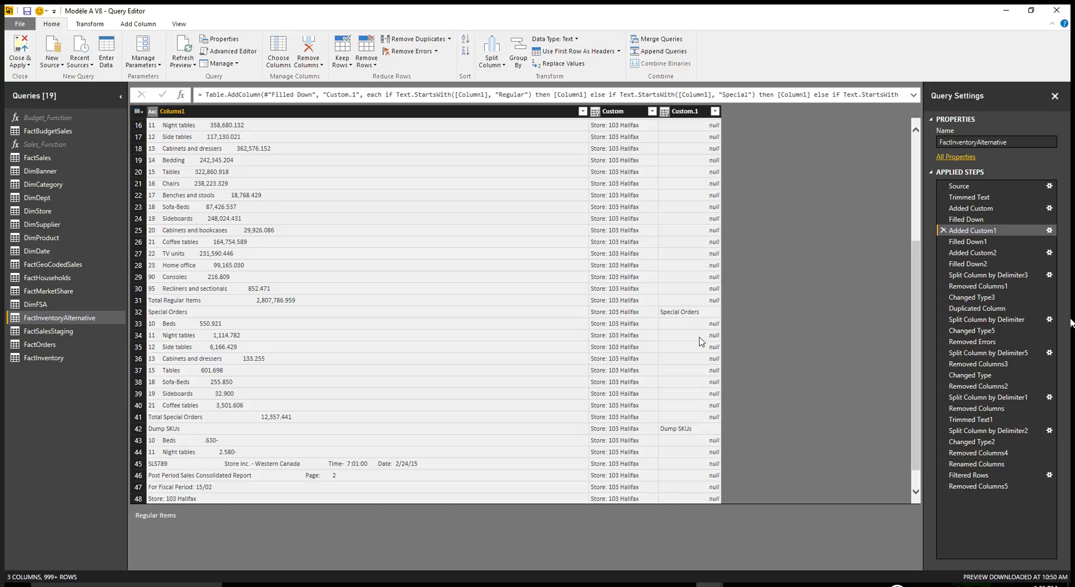
pyautogui.scroll(1, 701, 342)
pyautogui.scroll(5, 701, 342)
pyautogui.click(682, 195)
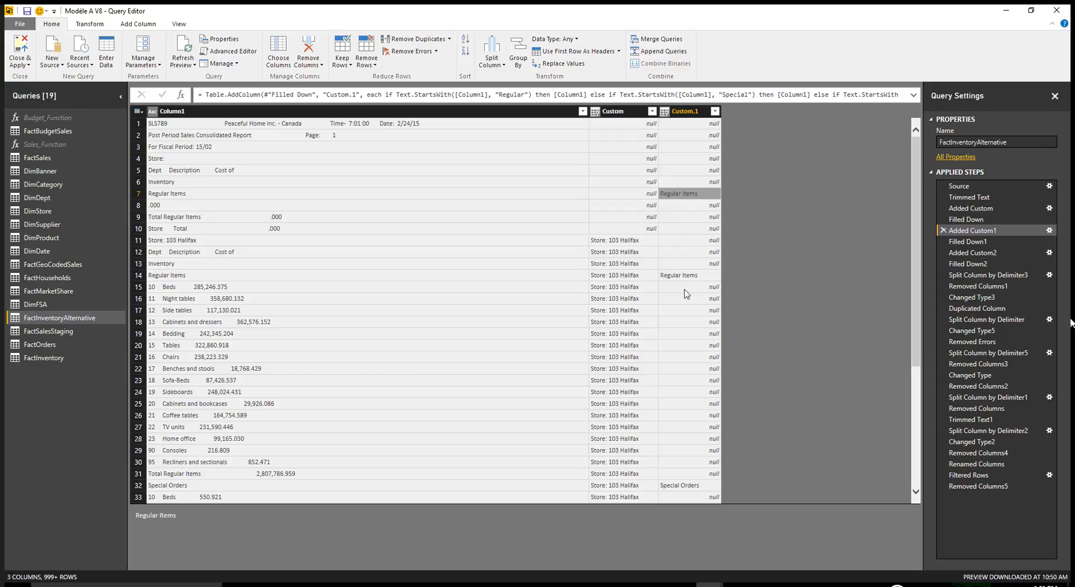
pyautogui.scroll(-6, 688, 383)
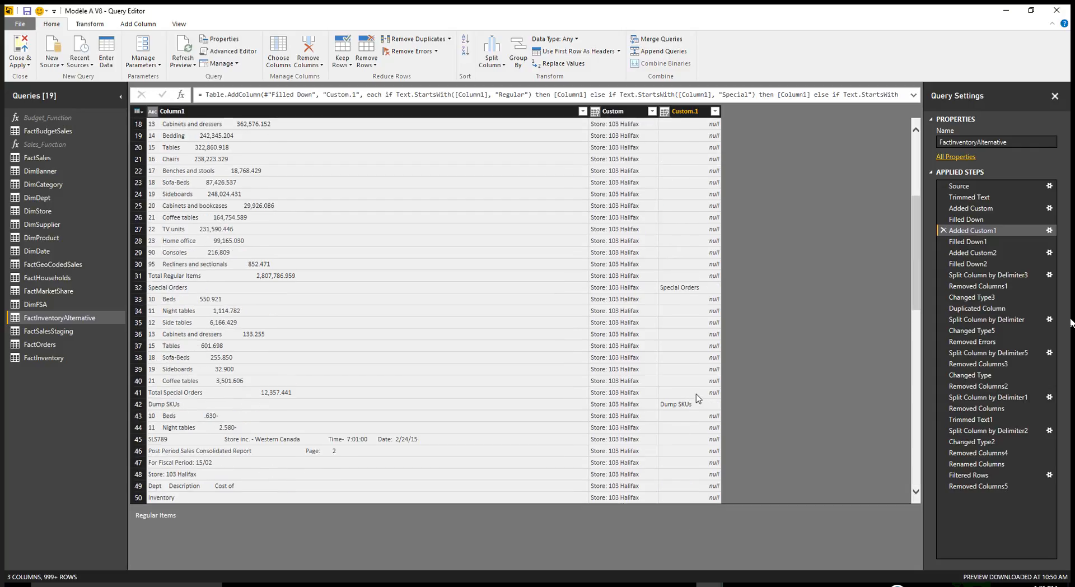
pyautogui.scroll(6, 694, 406)
pyautogui.click(987, 244)
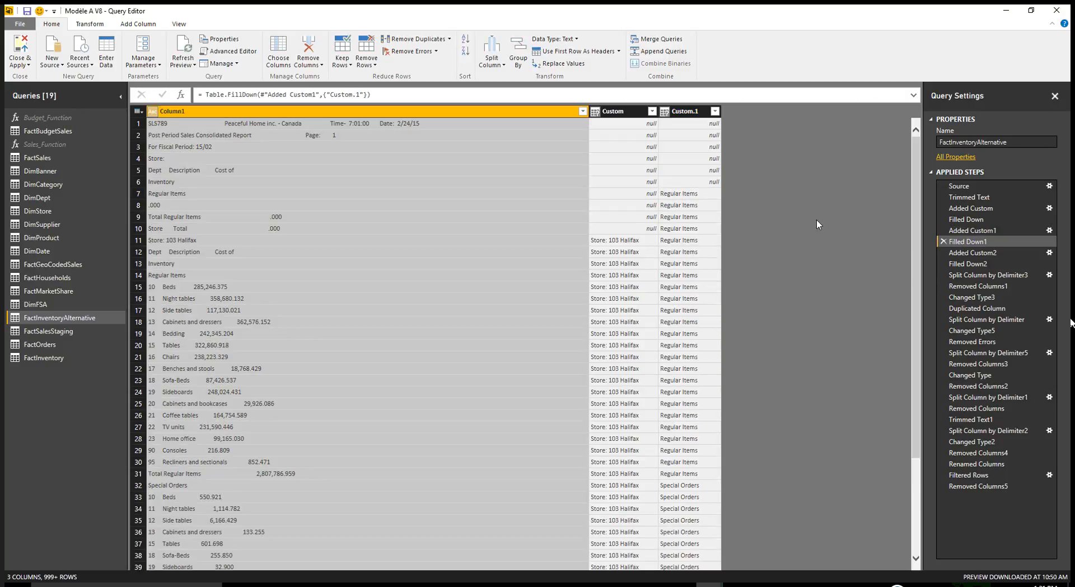
# - Review the fiscal period extracted into Custom.2 by the Added Custom2 step and its propagation in Filled Down2
pyautogui.click(972, 252)
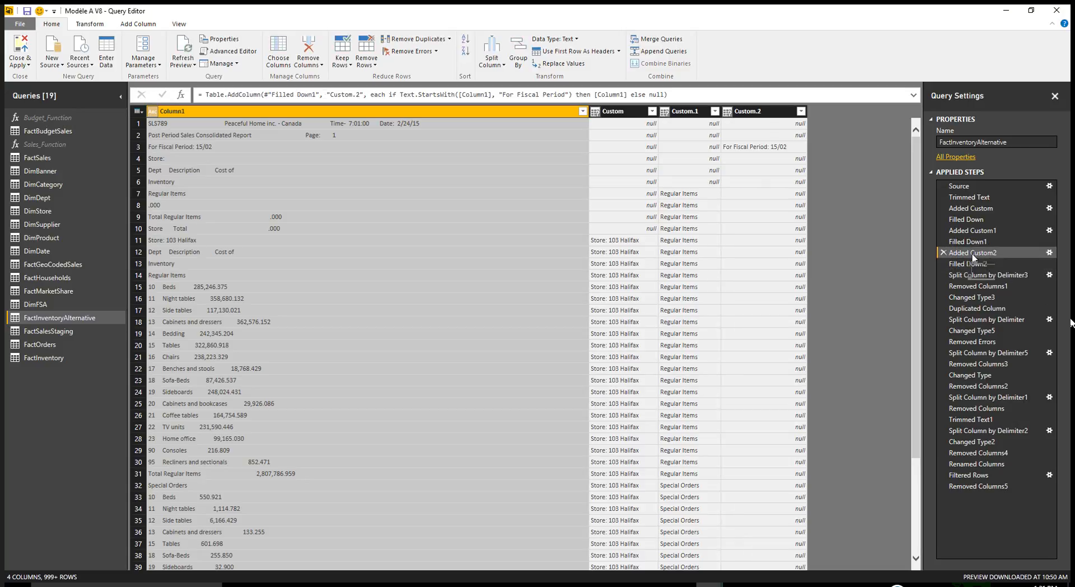
pyautogui.click(776, 148)
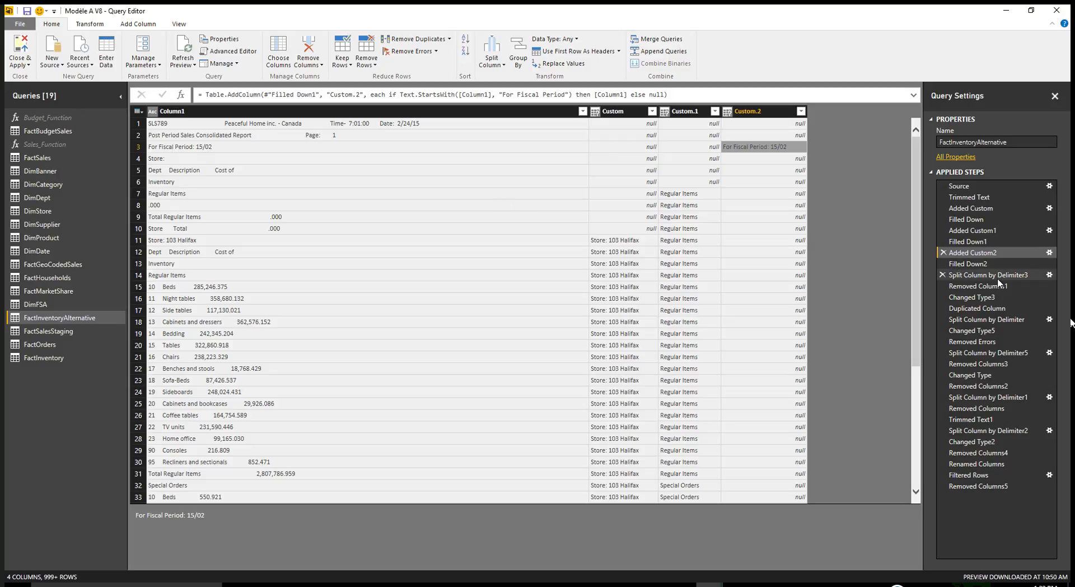
pyautogui.click(977, 263)
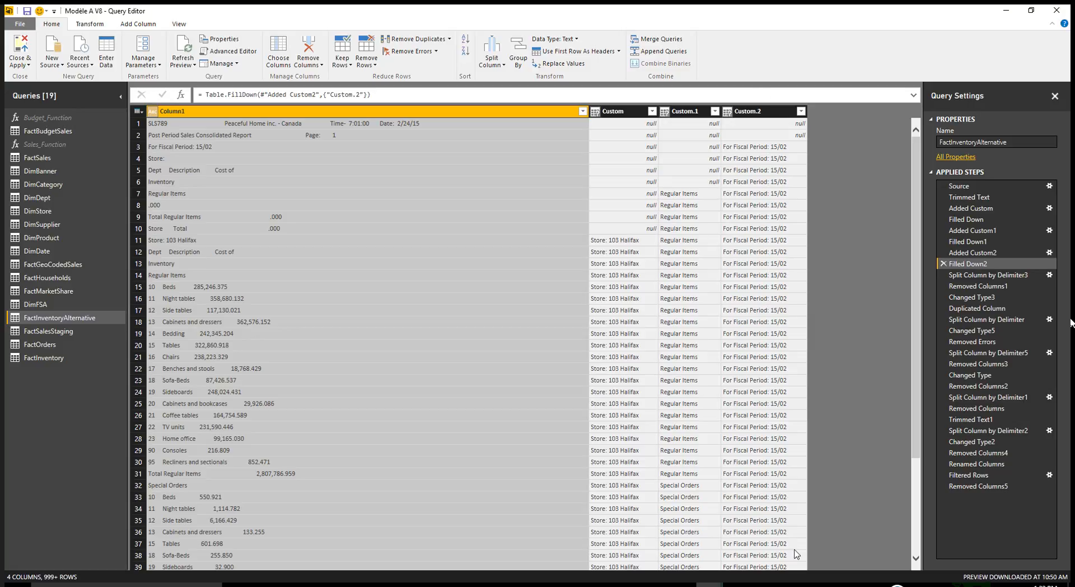
# - Review how the fiscal period is split, reduced to one column and converted to a date, from Split Column by Delimiter3 through Changed Type3
pyautogui.click(963, 277)
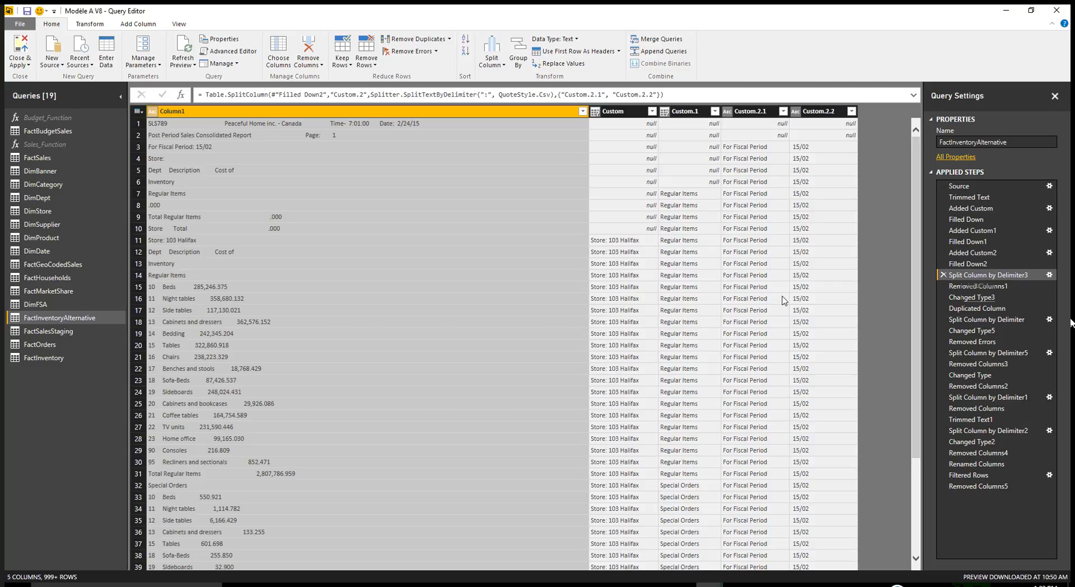
pyautogui.click(977, 287)
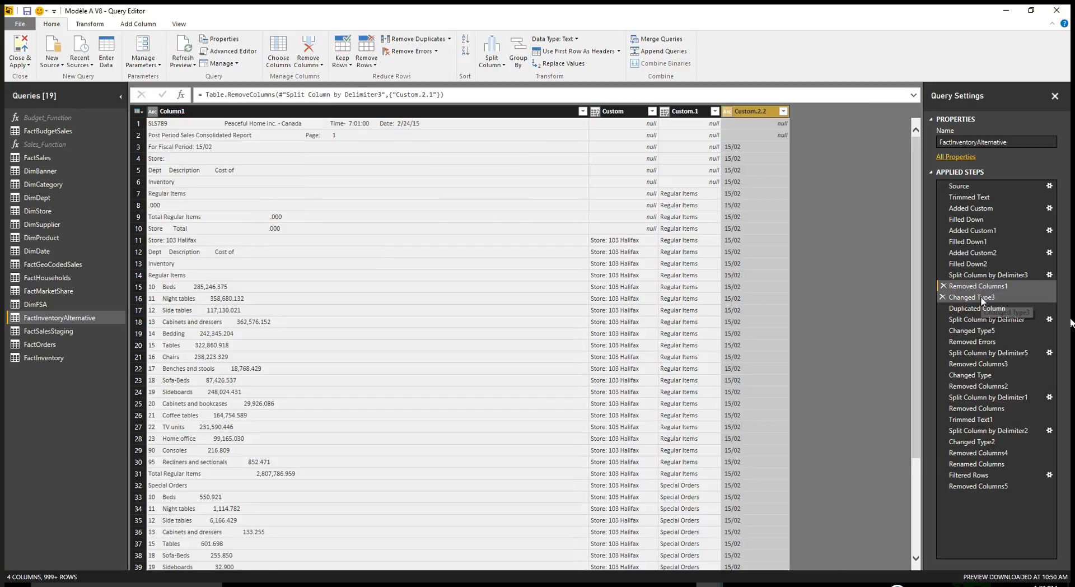
pyautogui.click(980, 298)
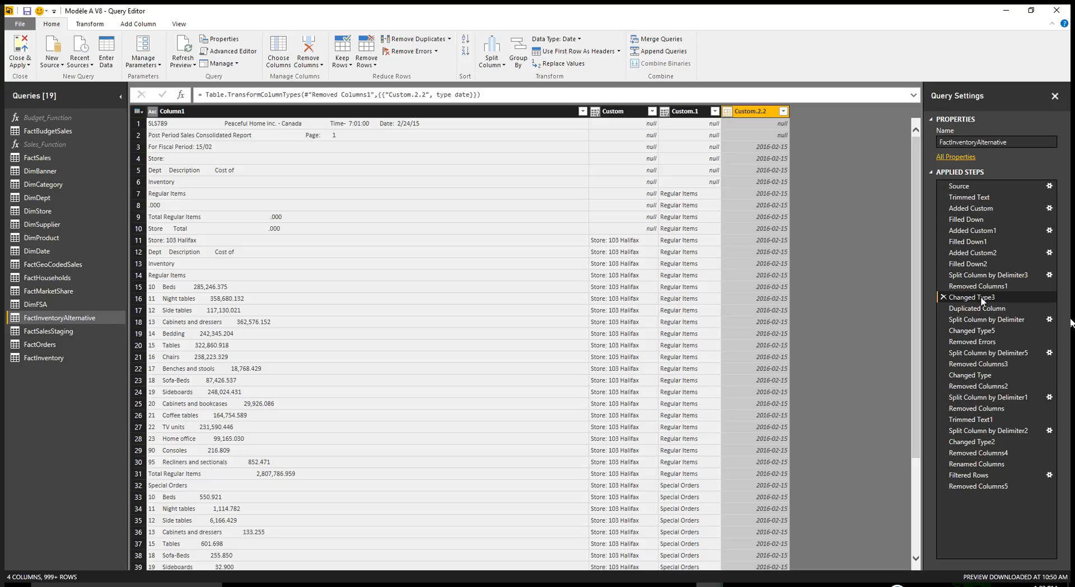
# - Review the Duplicated Column step and inspect the Split Column by Delimiter settings without changing them, returning to Duplicated Column
pyautogui.click(973, 309)
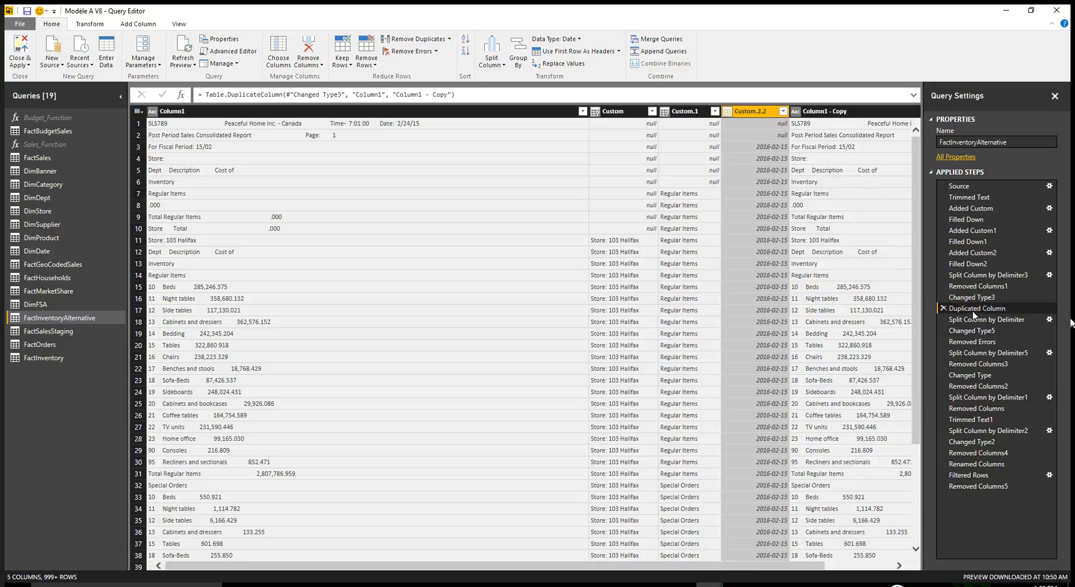
pyautogui.moveTo(698, 571); pyautogui.dragTo(780, 576)
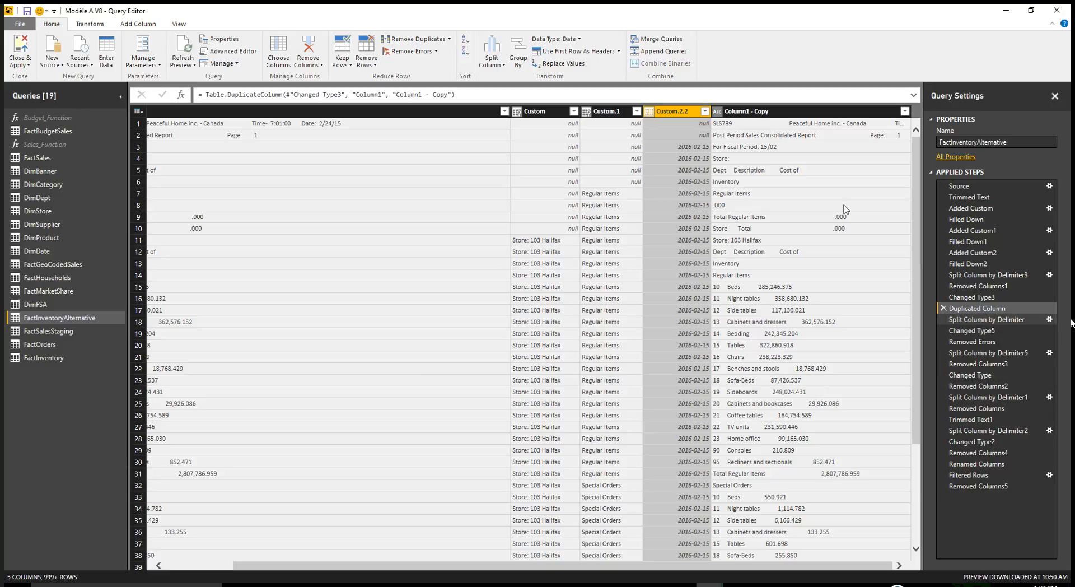
pyautogui.doubleClick(978, 323)
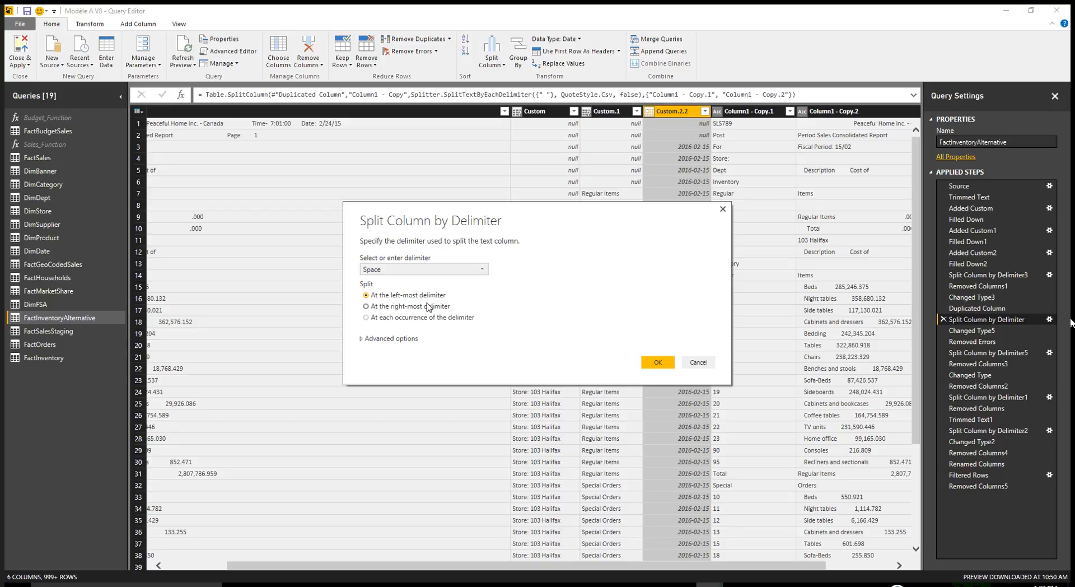
pyautogui.click(722, 210)
pyautogui.click(979, 310)
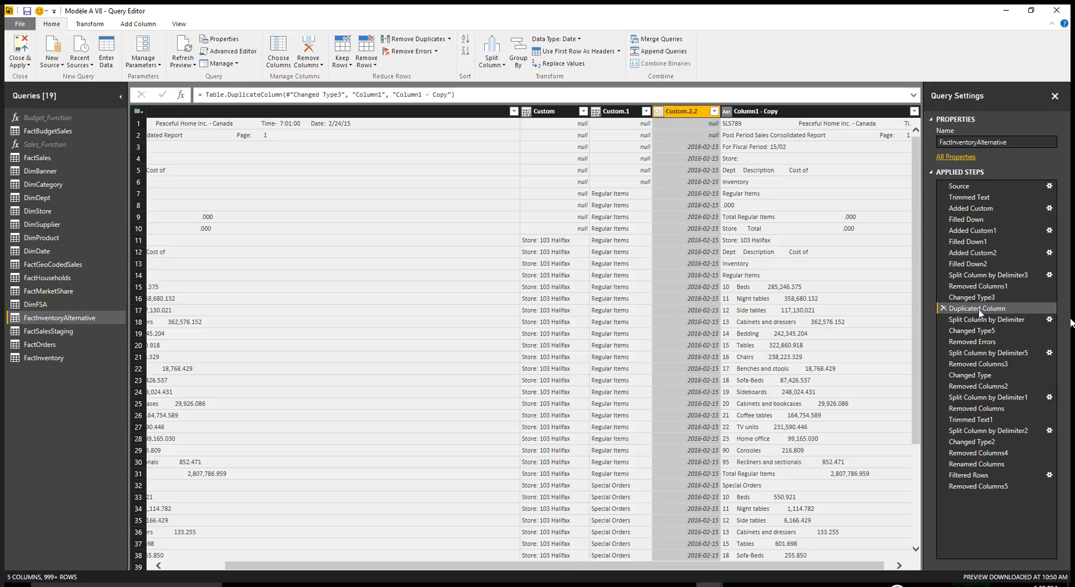
# - Review how Column1 - Copy is split, its first part converted to numbers and error rows removed, from Split Column by Delimiter through Removed Errors
pyautogui.hscroll(1, 782, 571)
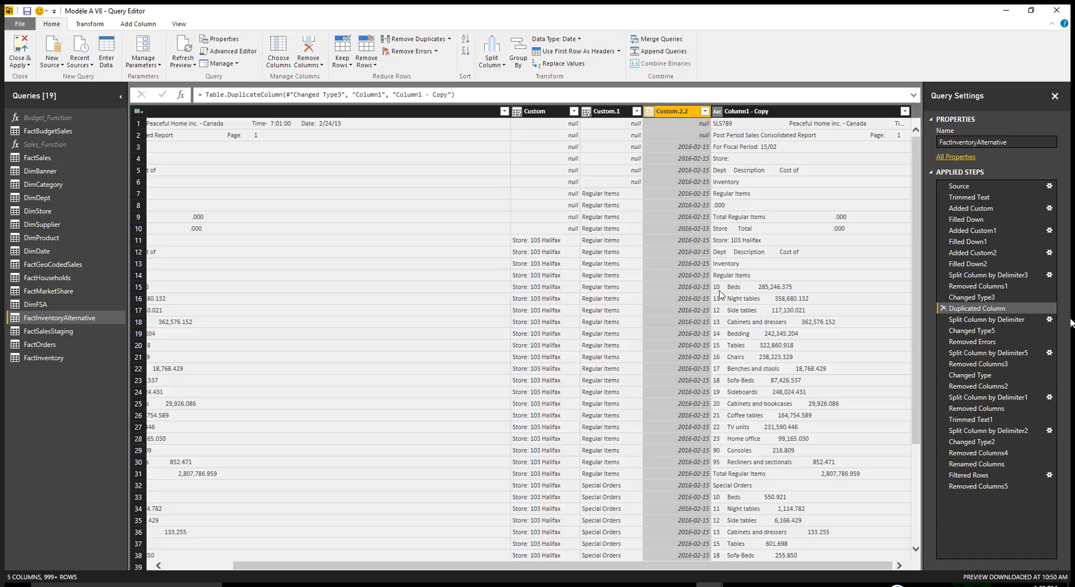
pyautogui.click(963, 323)
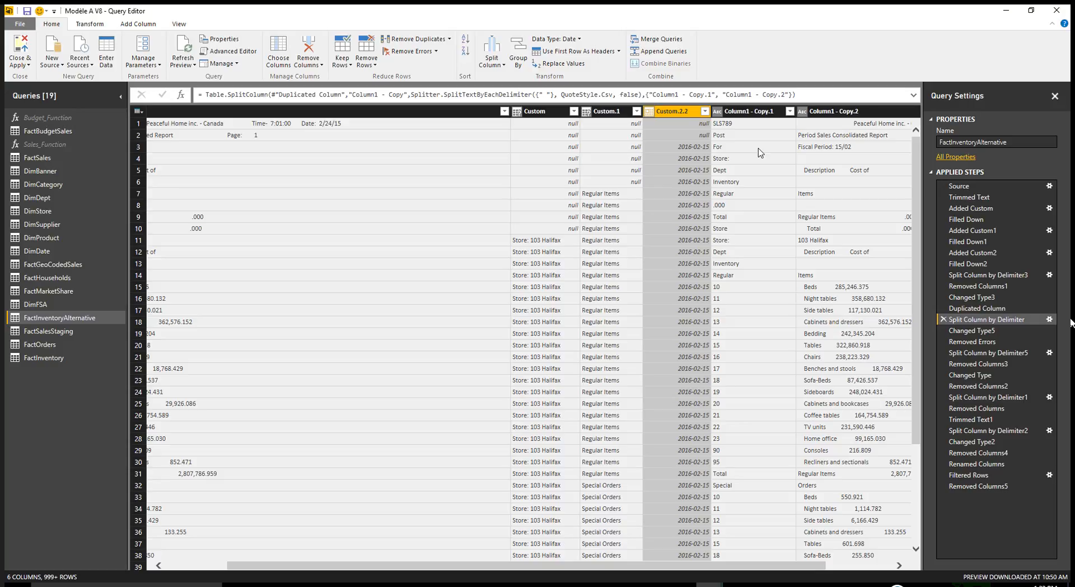
pyautogui.click(752, 116)
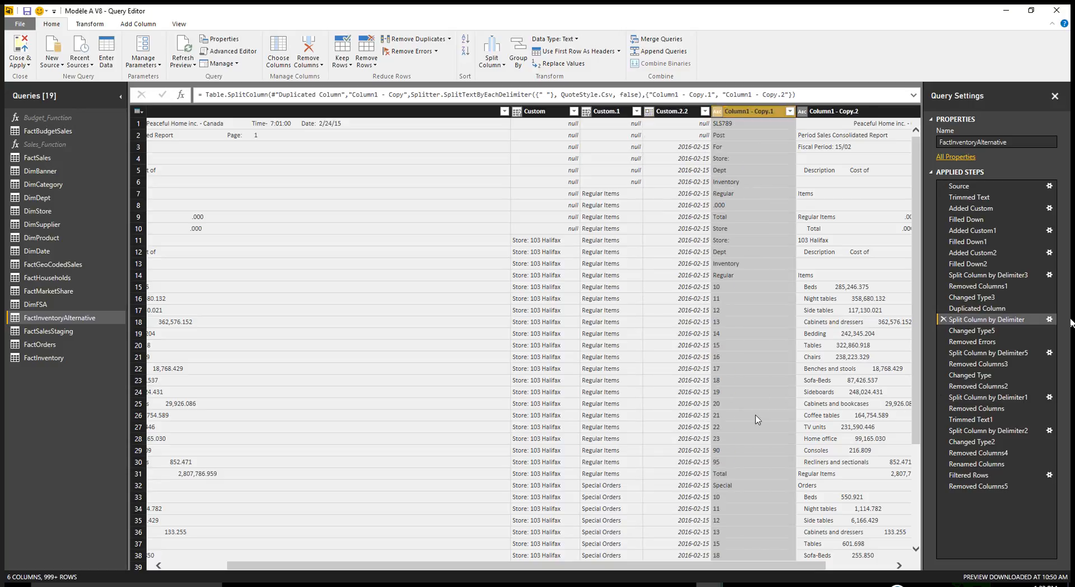
pyautogui.click(977, 332)
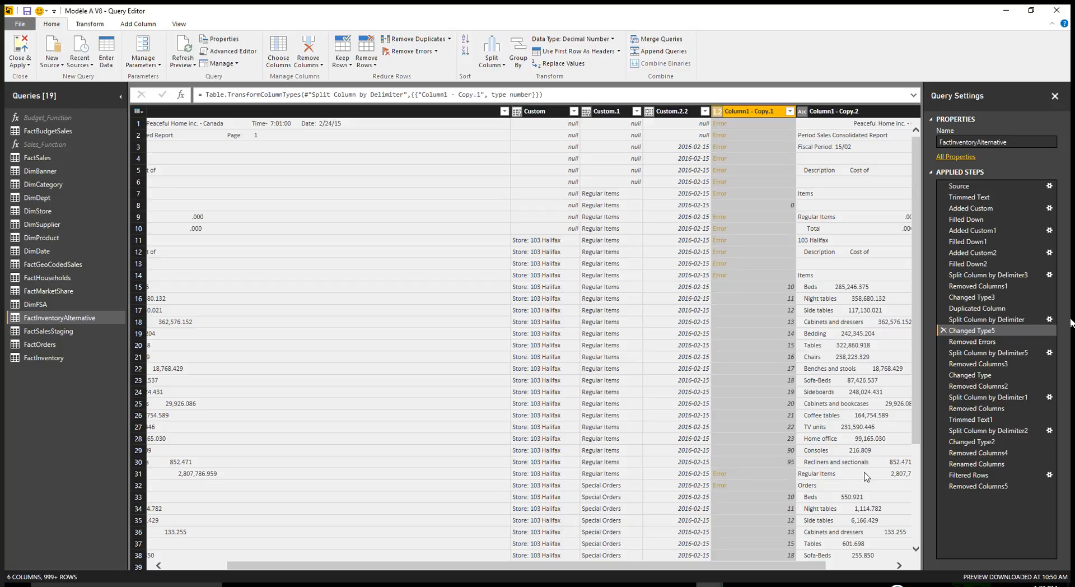
pyautogui.click(974, 342)
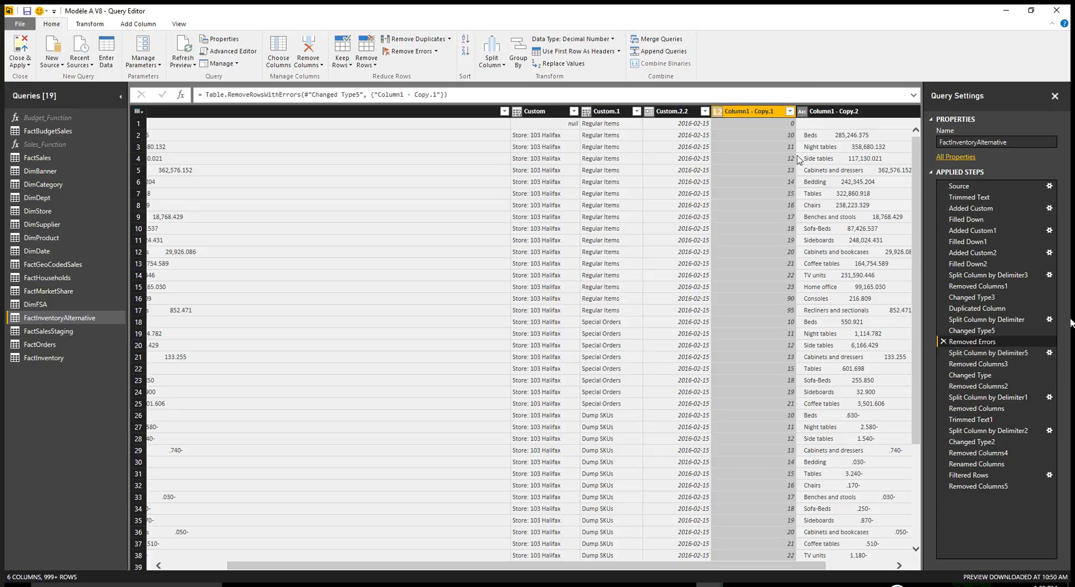
# - Compare Split Column by Delimiter5 with Removed Errors and inspect its delimiter settings without changing them, ending on the split columns
pyautogui.click(974, 353)
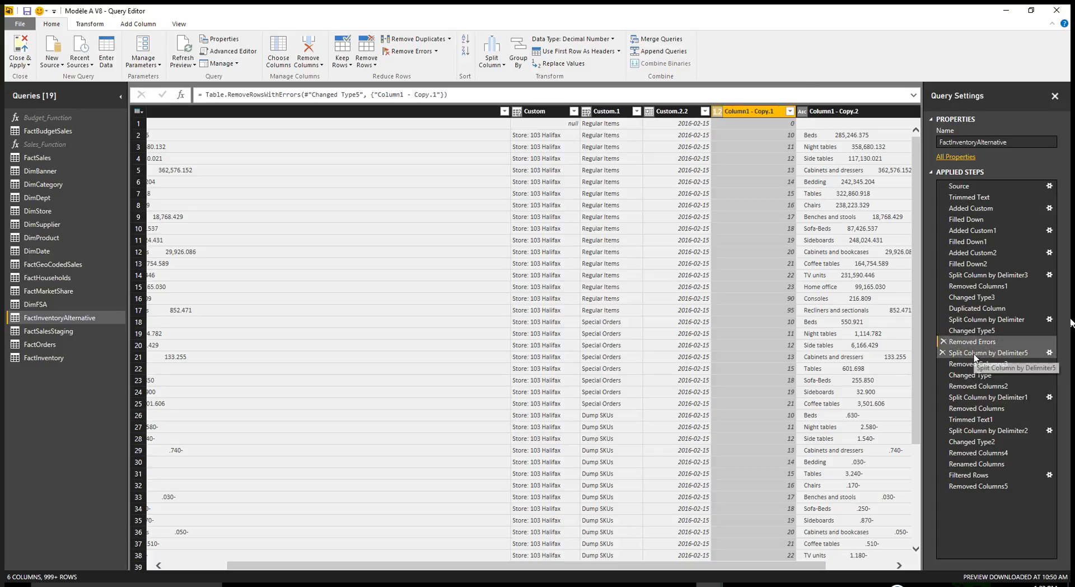
pyautogui.moveTo(798, 567); pyautogui.dragTo(894, 567)
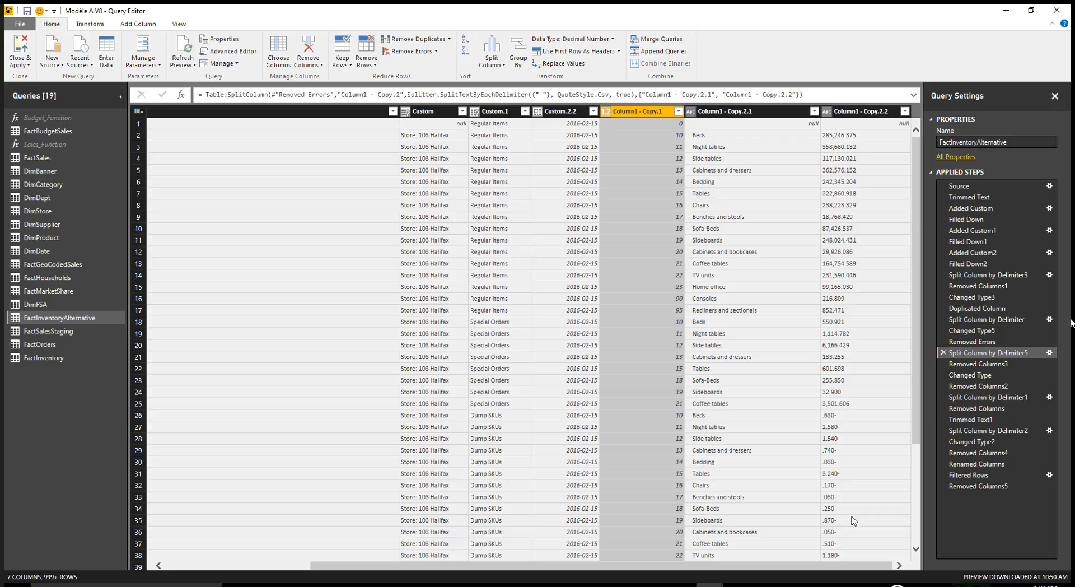
pyautogui.click(967, 343)
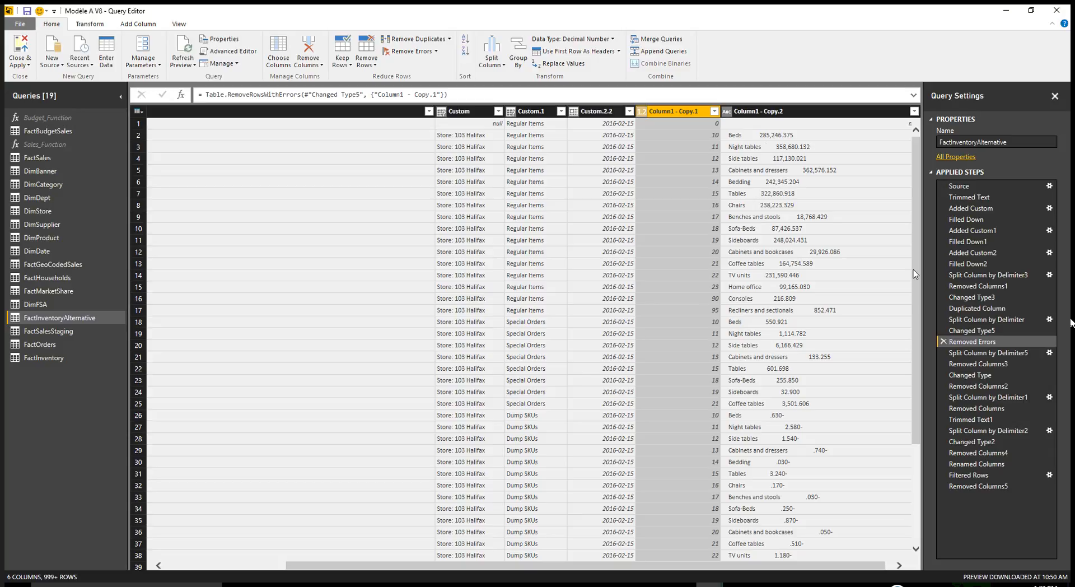
pyautogui.click(974, 352)
pyautogui.doubleClick(974, 354)
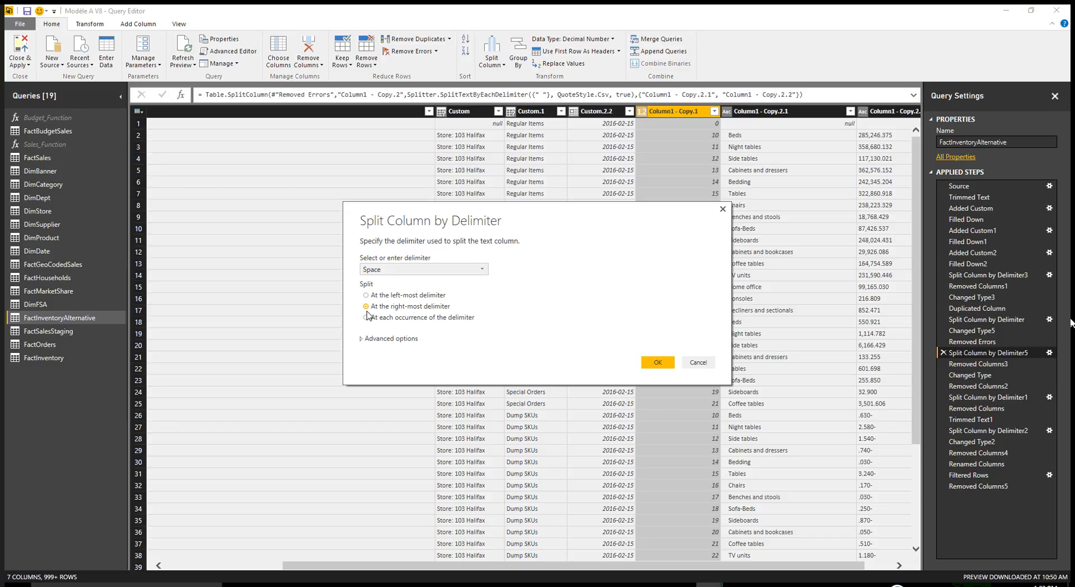
pyautogui.click(721, 211)
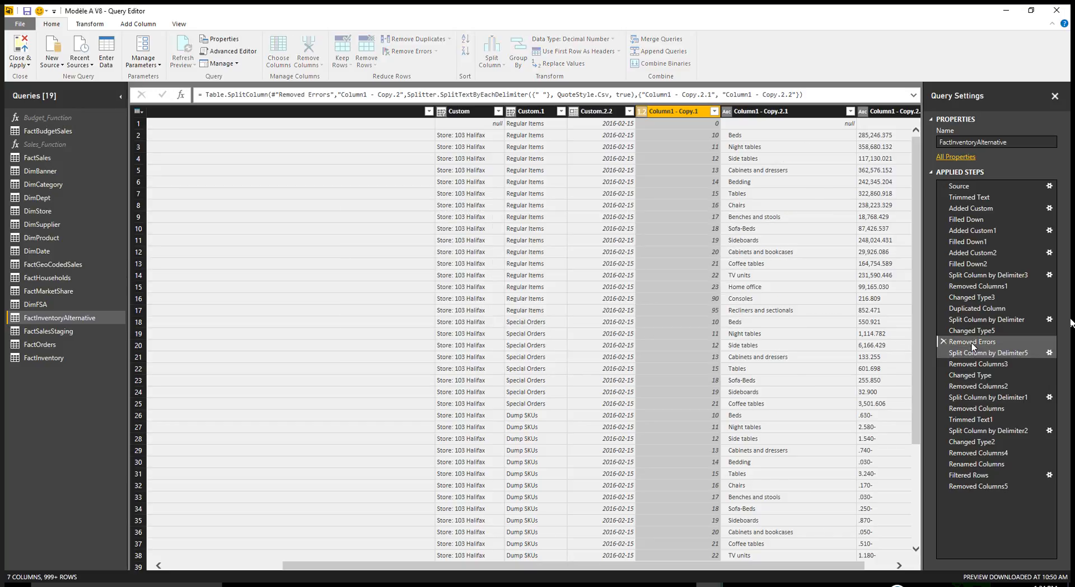
pyautogui.click(955, 343)
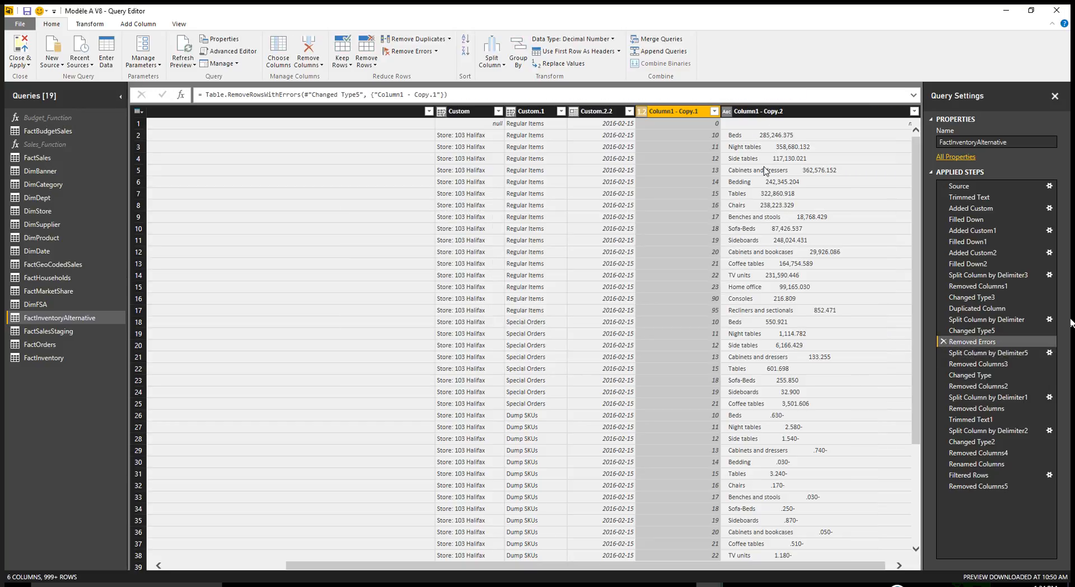
pyautogui.click(988, 353)
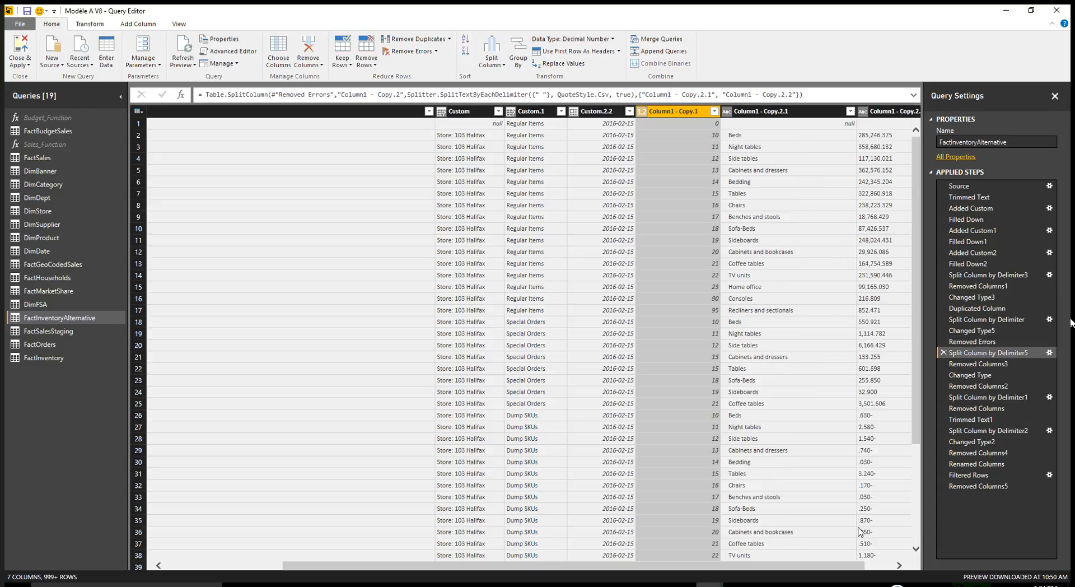
pyautogui.moveTo(751, 565); pyautogui.dragTo(779, 566)
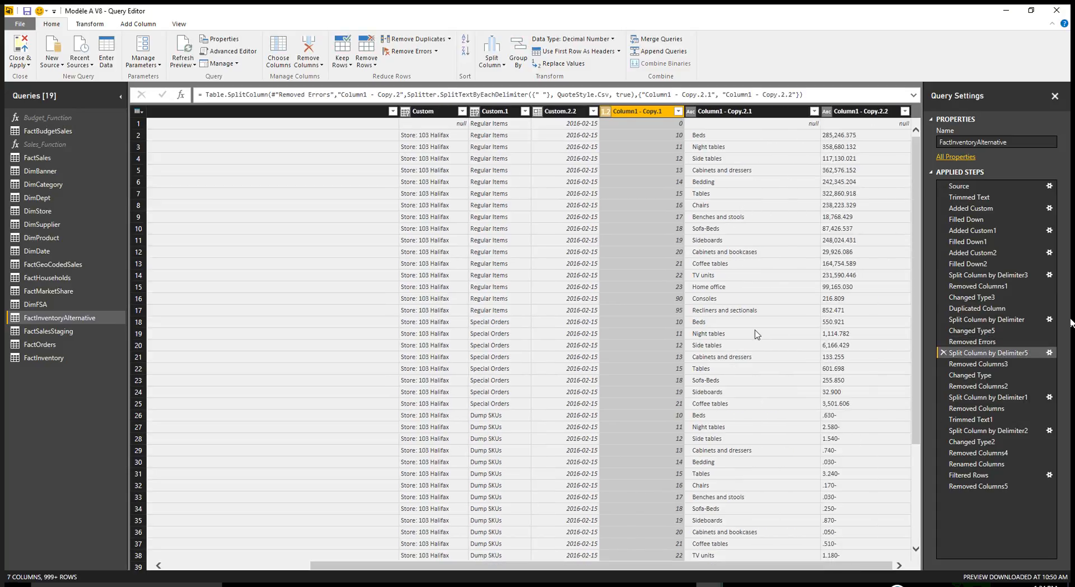
# - Review the description column removal, the amount type conversion and the Column1 removal in Removed Columns3, Changed Type and Removed Columns2
pyautogui.click(969, 363)
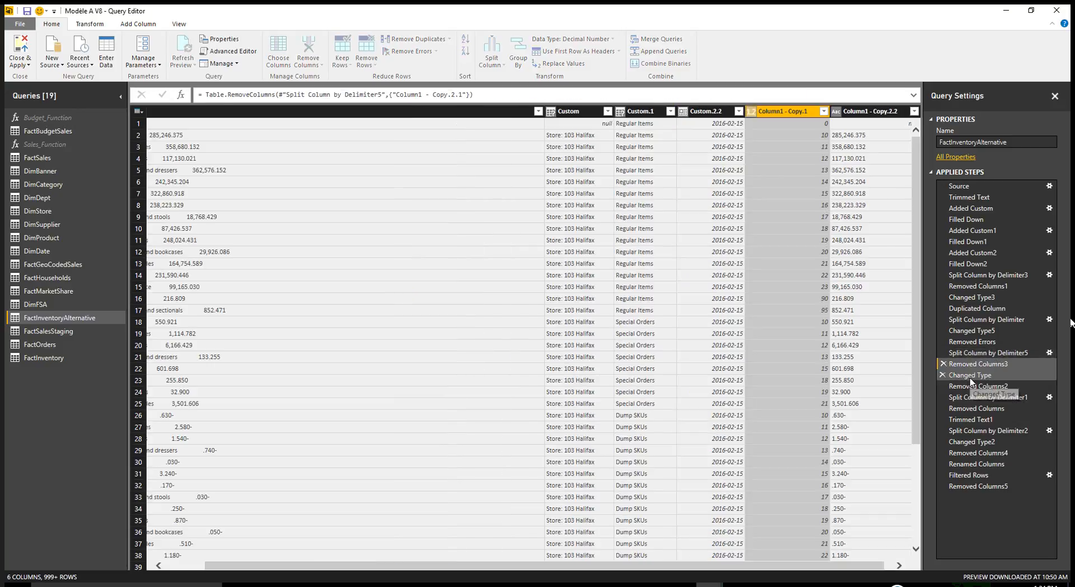
pyautogui.click(970, 375)
pyautogui.click(968, 386)
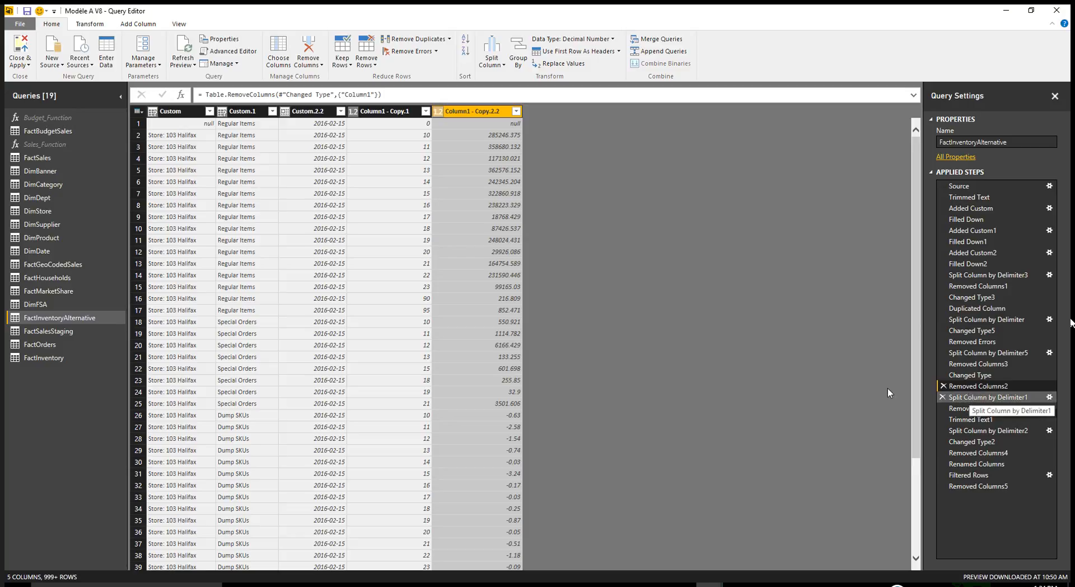
# - Review how the store label is separated, removed and trimmed, from Split Column by Delimiter1 through Trimmed Text1, comparing Custom.2 before and after trimming
pyautogui.click(974, 398)
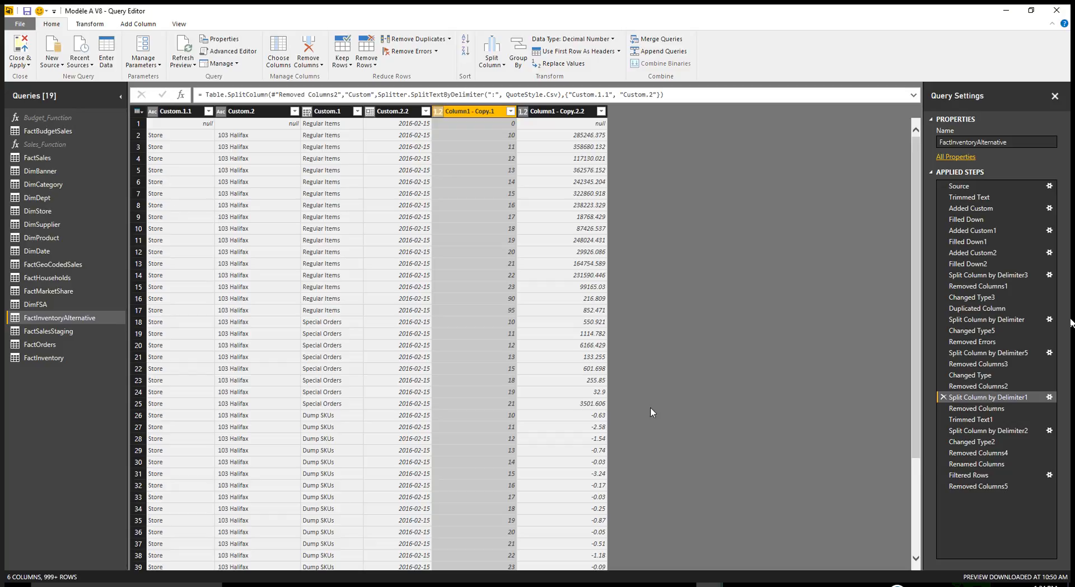
pyautogui.click(962, 408)
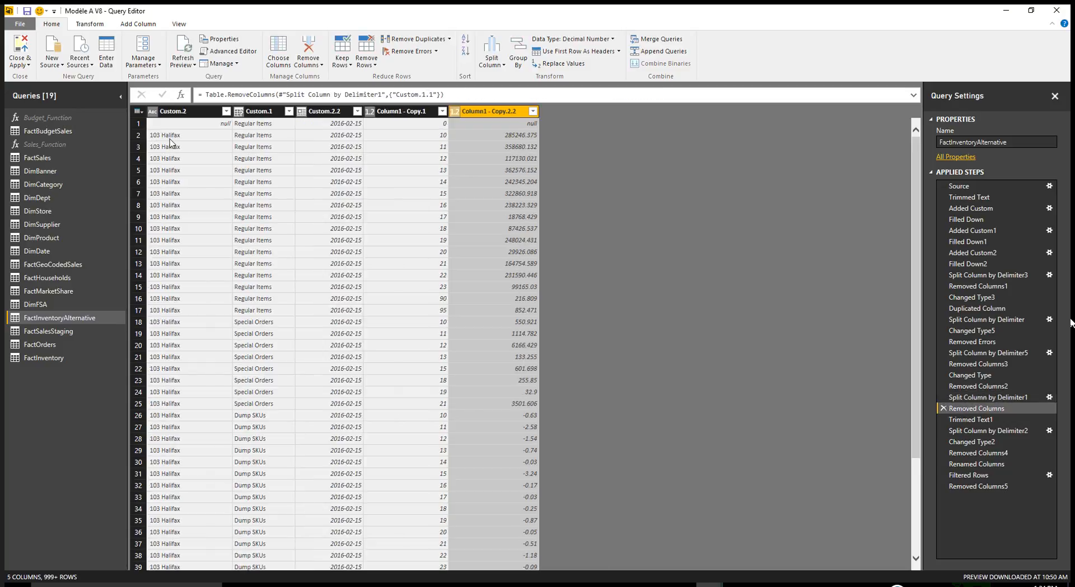
pyautogui.click(969, 420)
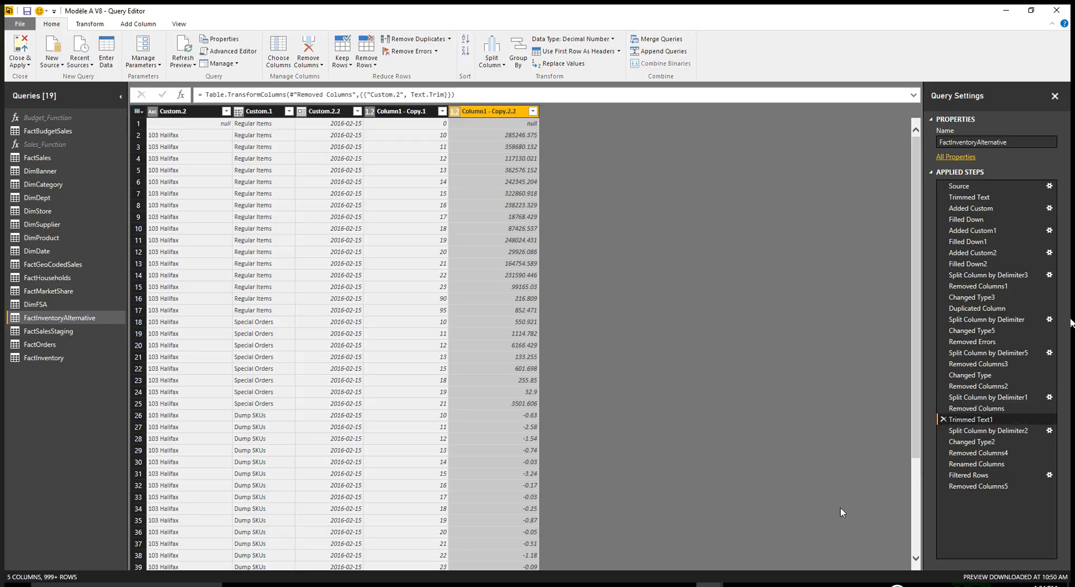
pyautogui.click(965, 410)
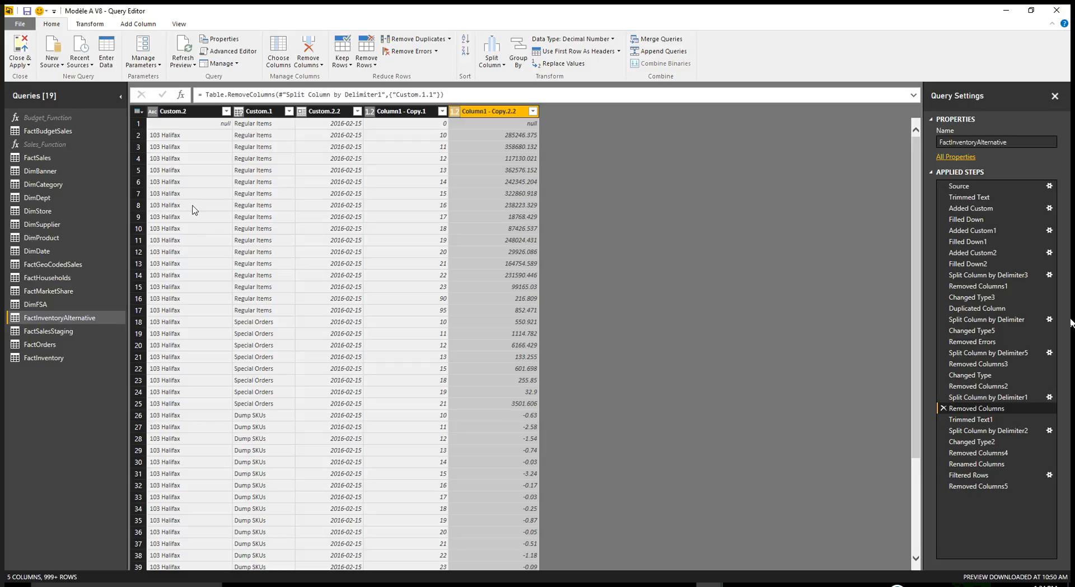
pyautogui.click(960, 419)
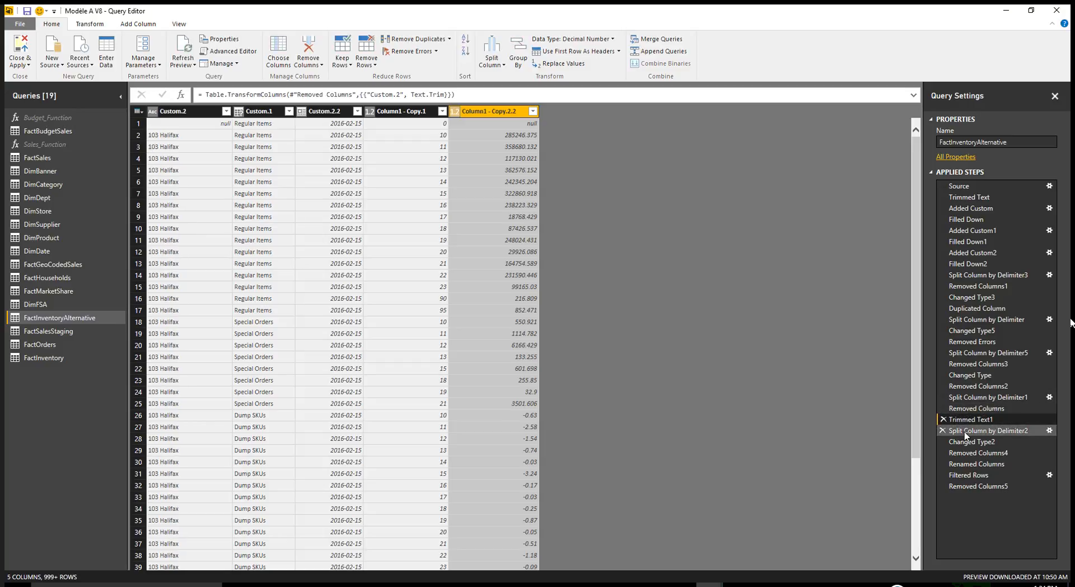
# - Review how the store number is split from the store name, converted and kept alone, from Split Column by Delimiter2 through Removed Columns4
pyautogui.click(965, 431)
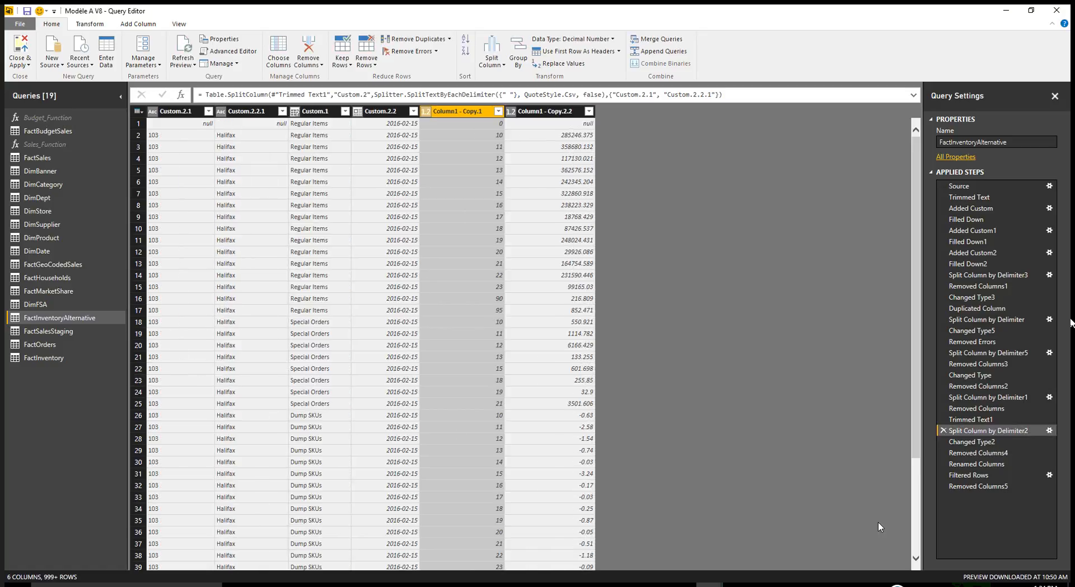
pyautogui.click(972, 442)
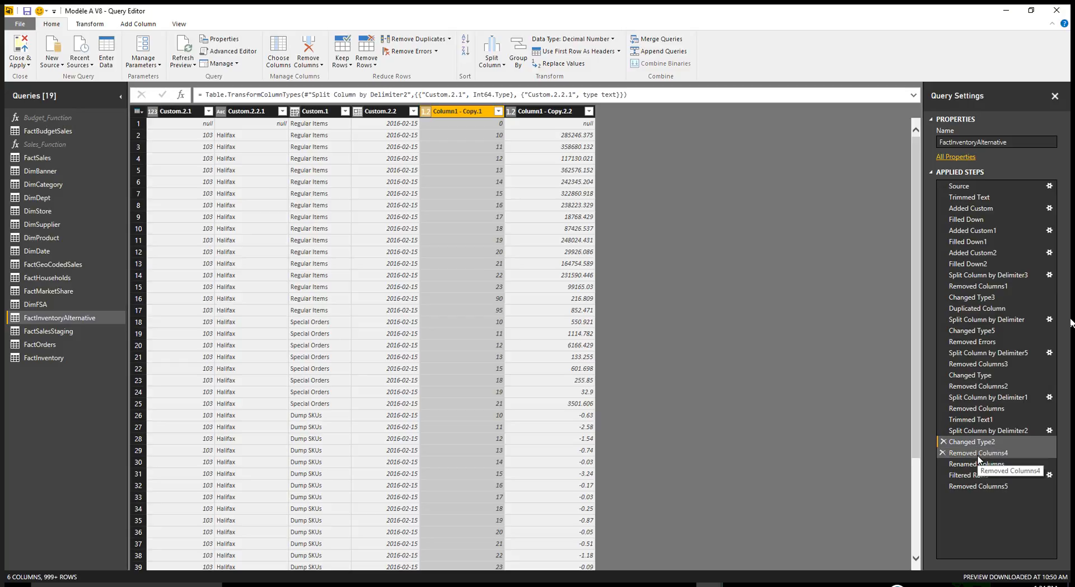
pyautogui.click(977, 453)
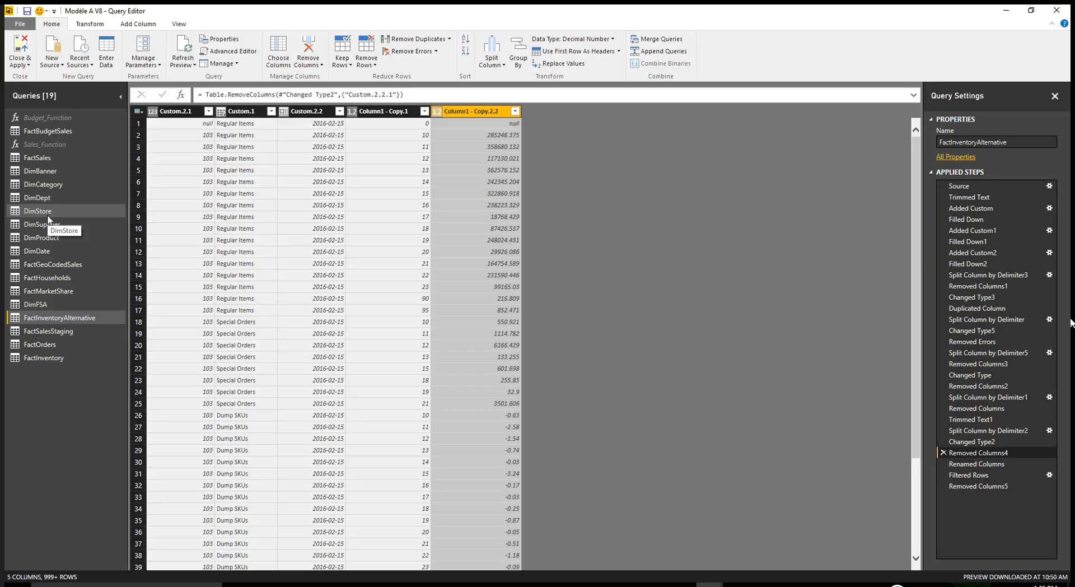
# - Review the Renamed Columns step and compare it with Filtered Rows to examine the exclusion of DeptID 0
pyautogui.click(971, 464)
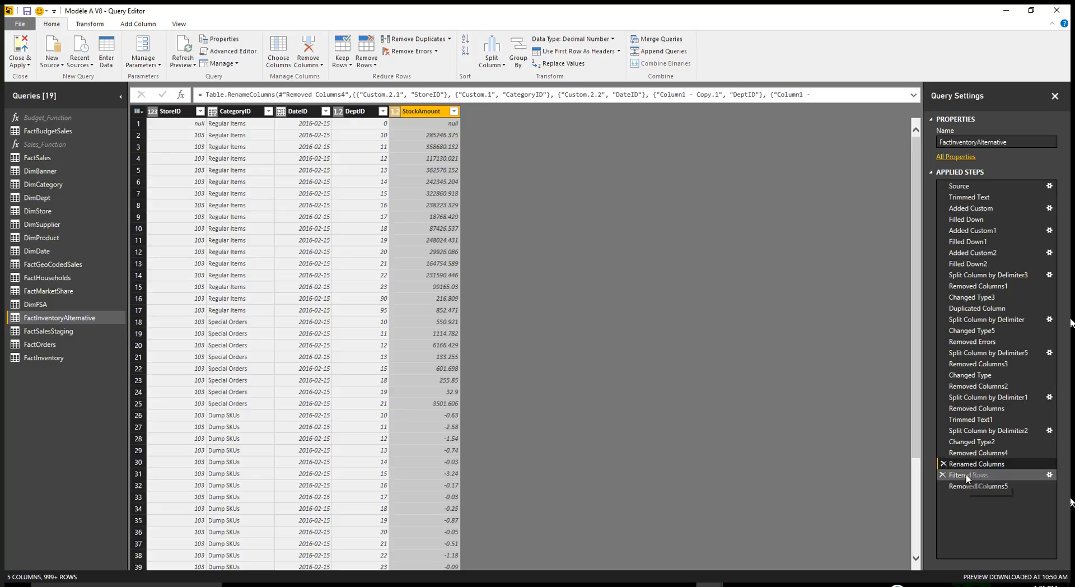
pyautogui.click(967, 476)
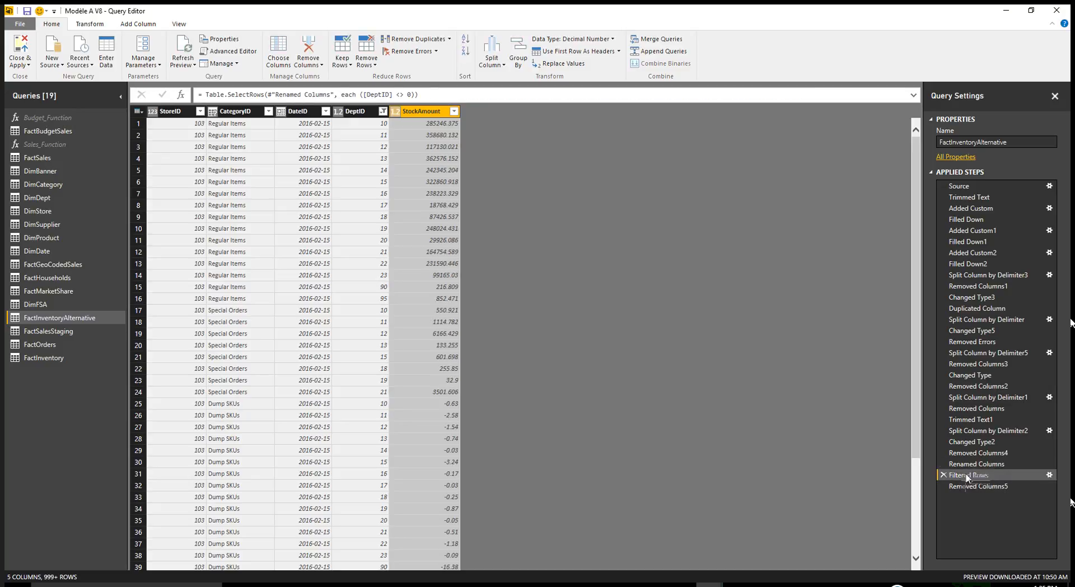
pyautogui.click(966, 465)
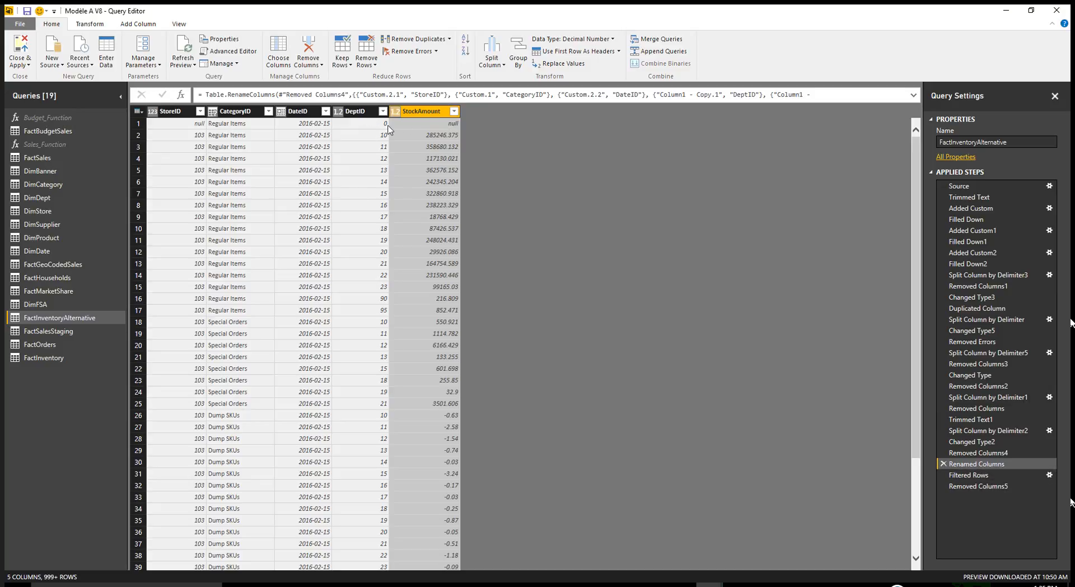
pyautogui.click(983, 475)
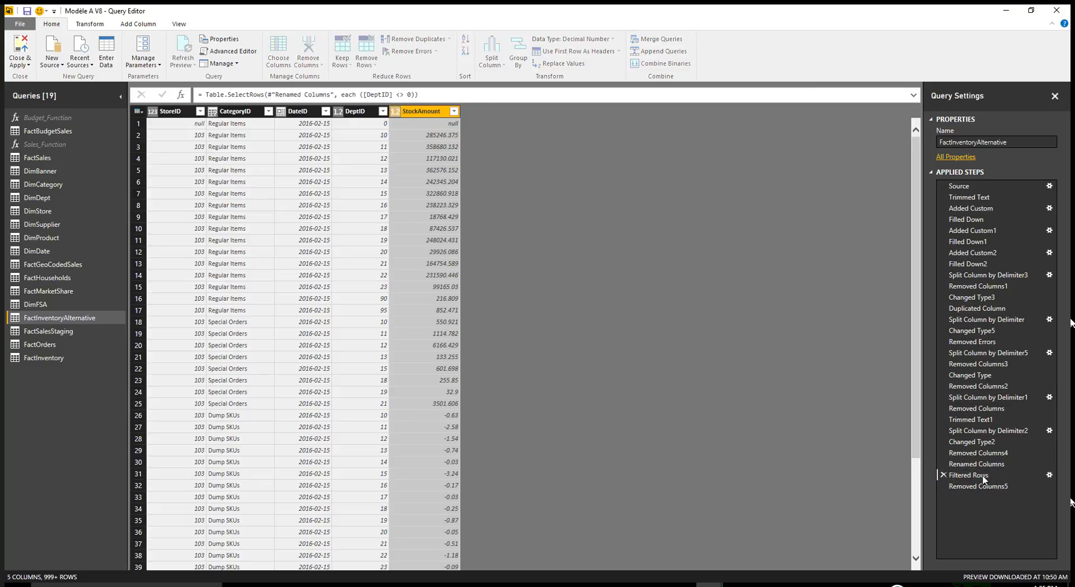
# - Examine the DateID, DeptID and StockAmount columns in Removed Columns5 and compare the final table with the raw report in Source
pyautogui.click(975, 488)
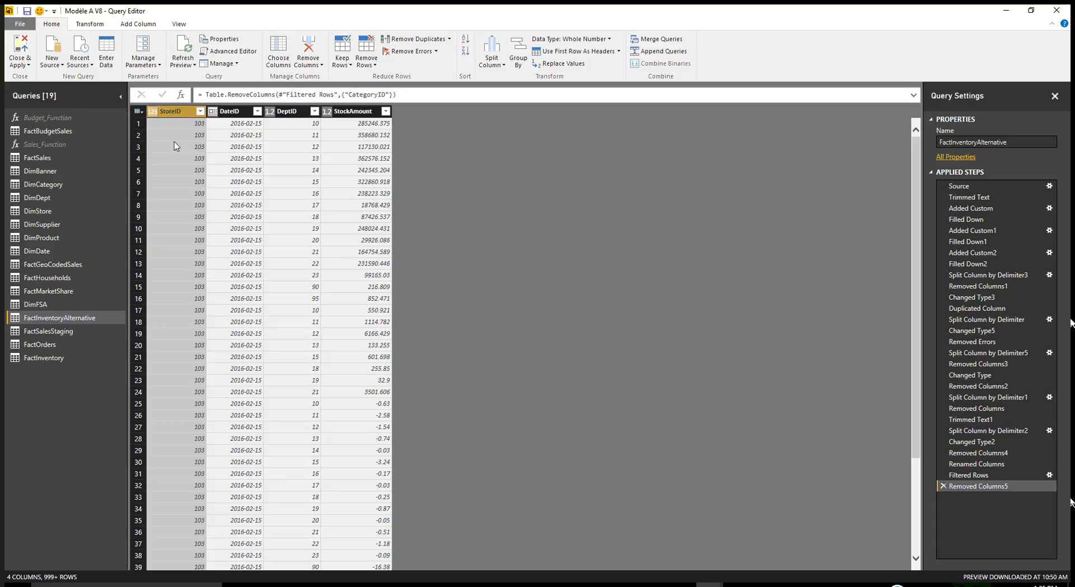
pyautogui.click(240, 112)
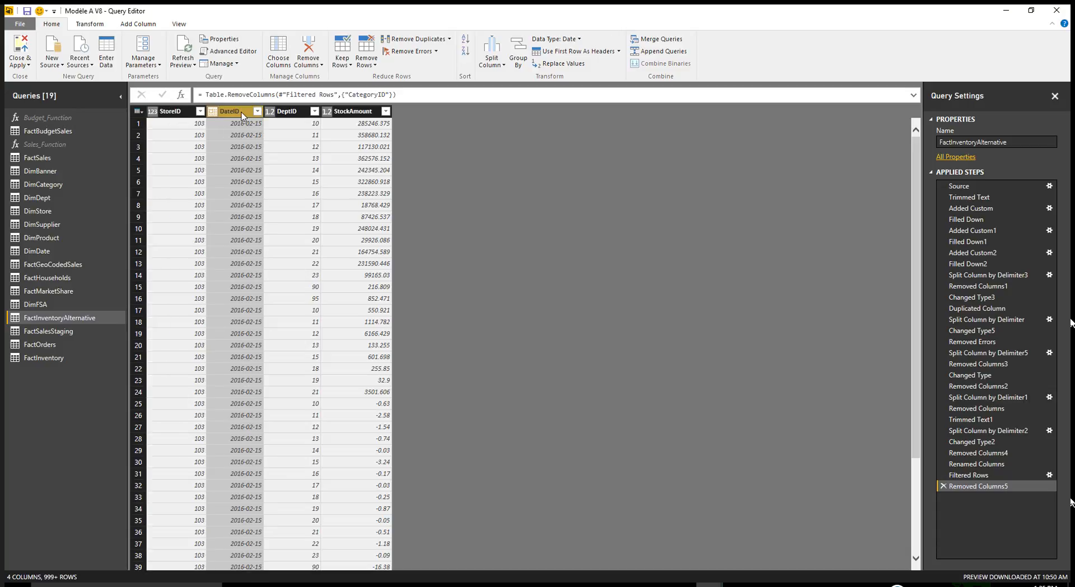
pyautogui.click(293, 112)
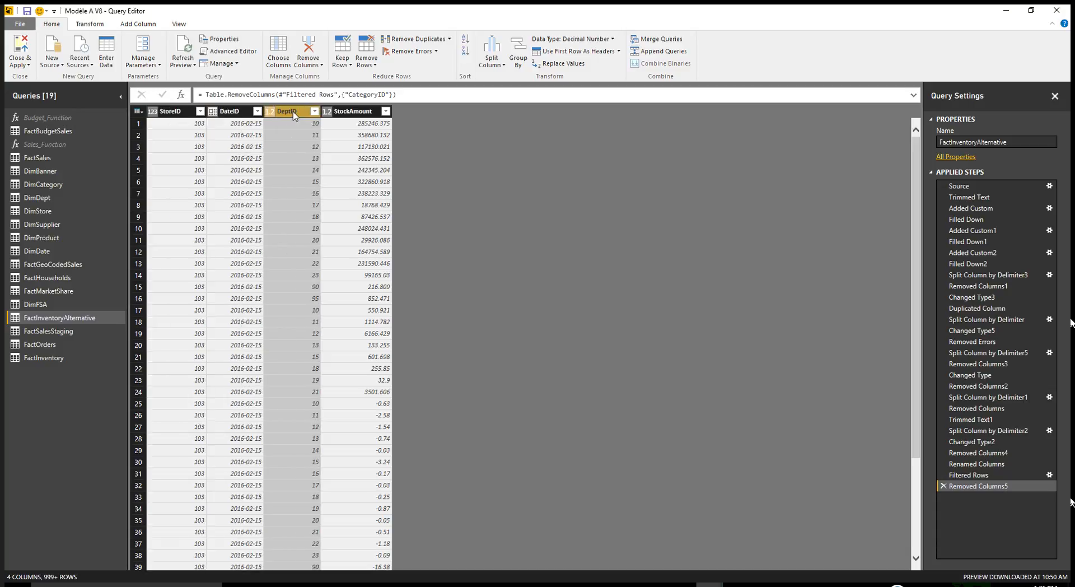
pyautogui.click(352, 114)
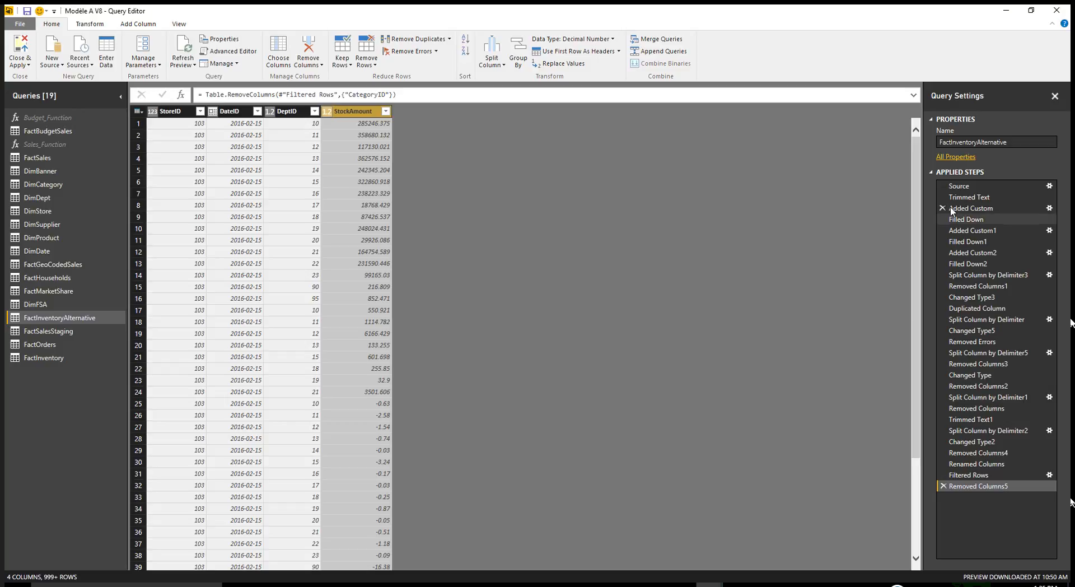
pyautogui.click(958, 188)
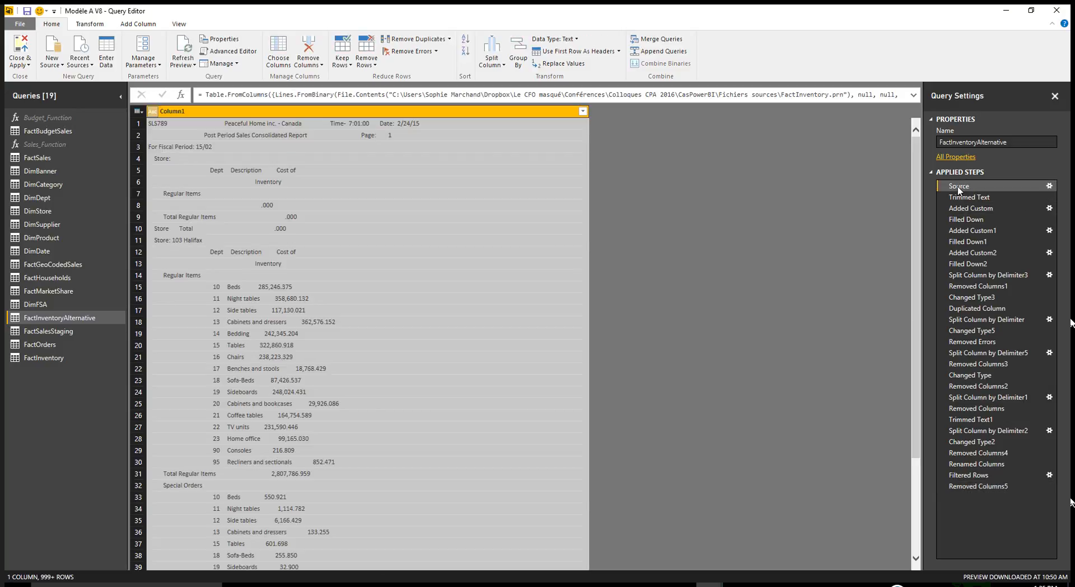
pyautogui.click(982, 484)
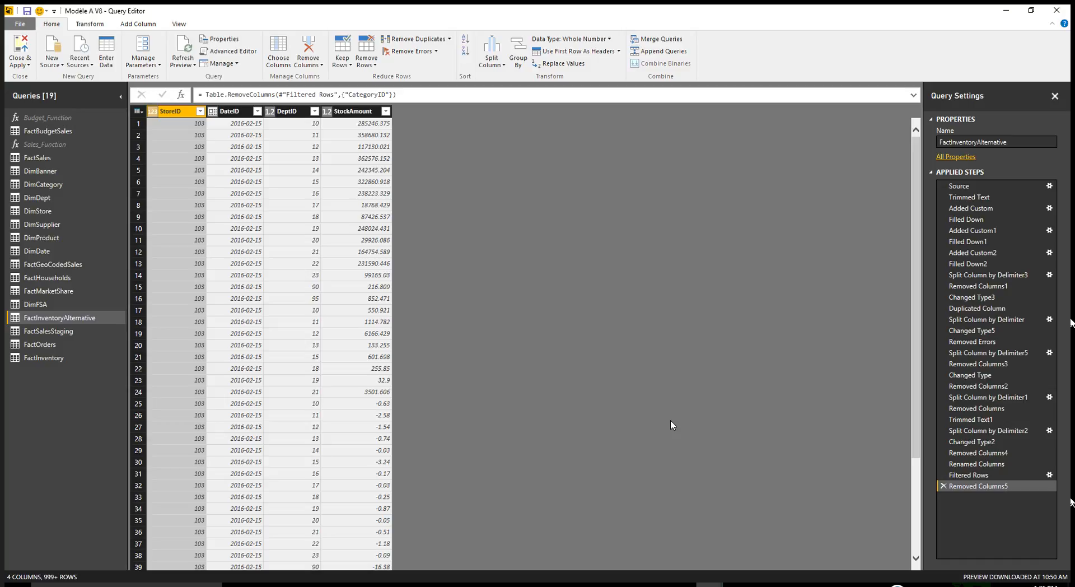